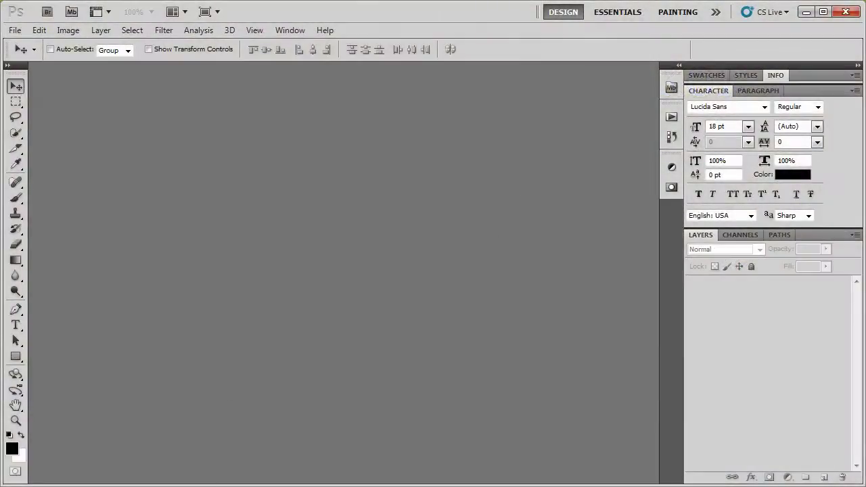
# Open Beginner Website Design 001.psd from the Session 2 course folder in Photoshop
pyautogui.click(156, 475)
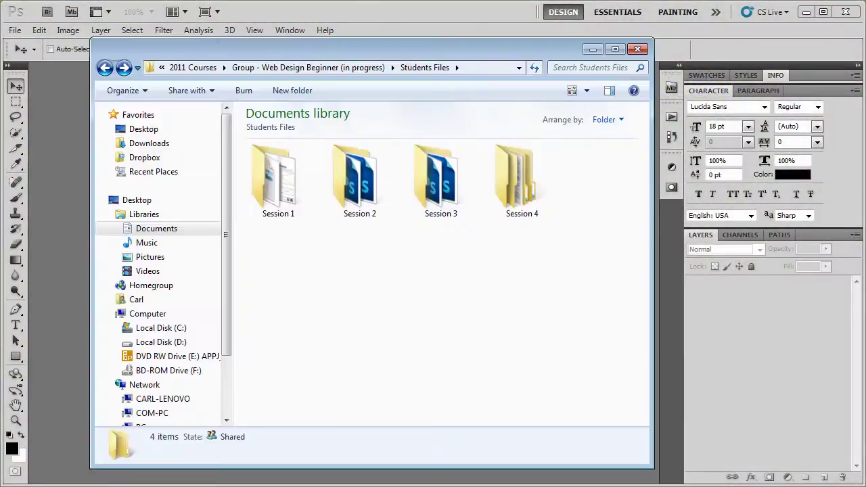
pyautogui.doubleClick(367, 196)
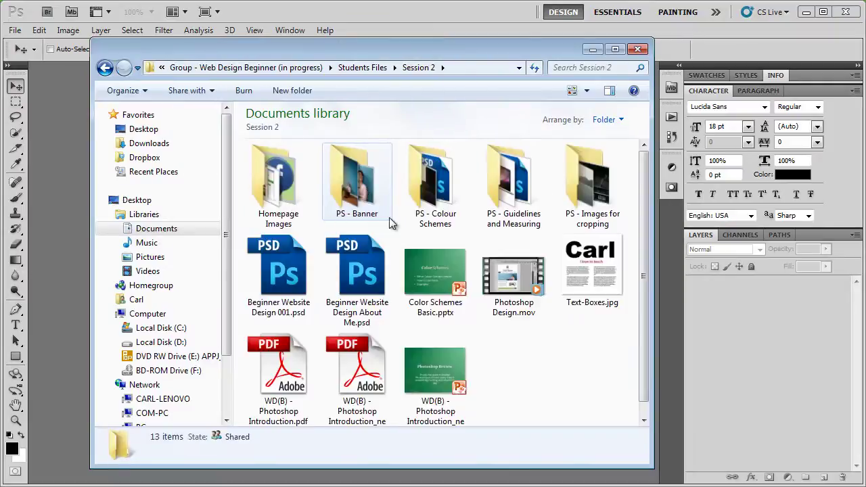
pyautogui.click(289, 276)
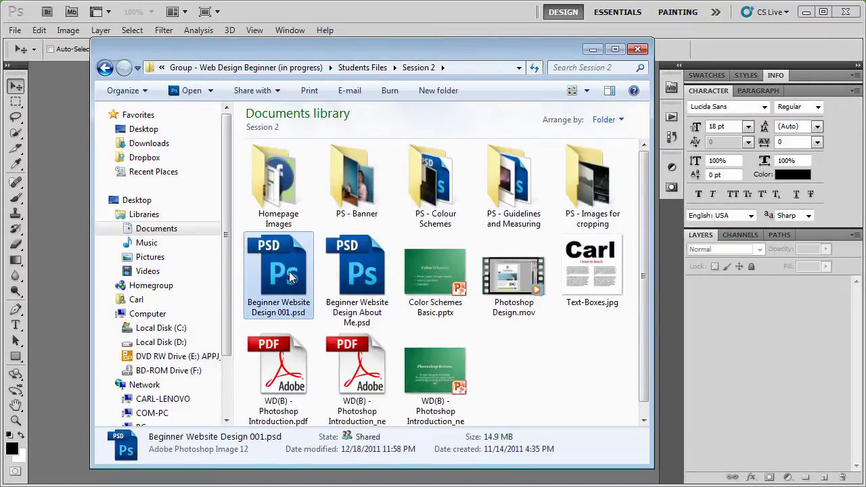
pyautogui.doubleClick(289, 276)
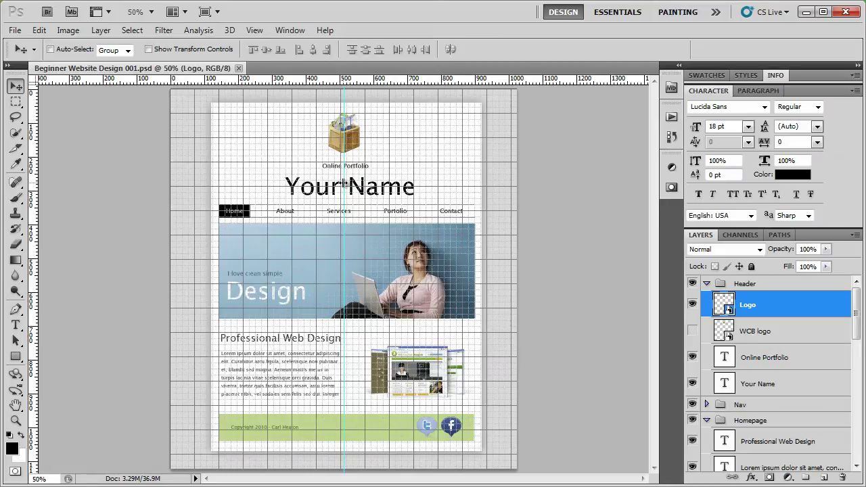
# Zoom to 300% on the crate logo, bring it fully into view, and hide extras with Ctrl+H
pyautogui.press('z')
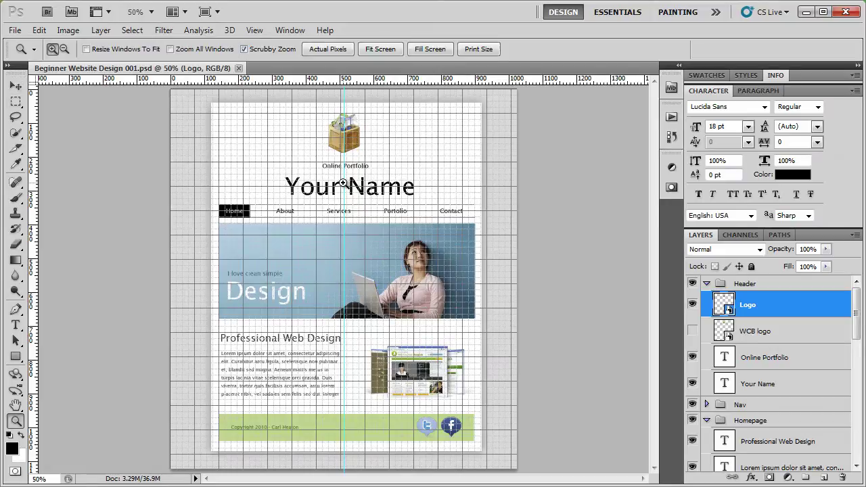
pyautogui.click(337, 139)
pyautogui.click(337, 138)
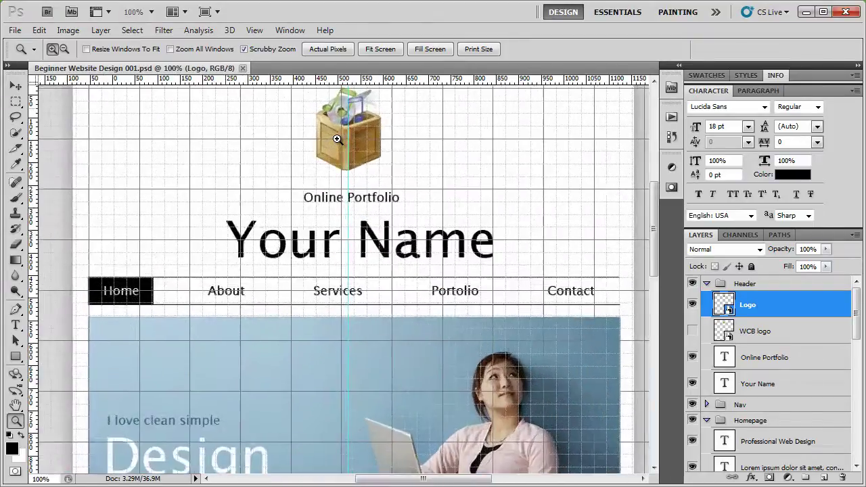
pyautogui.click(337, 138)
pyautogui.click(337, 139)
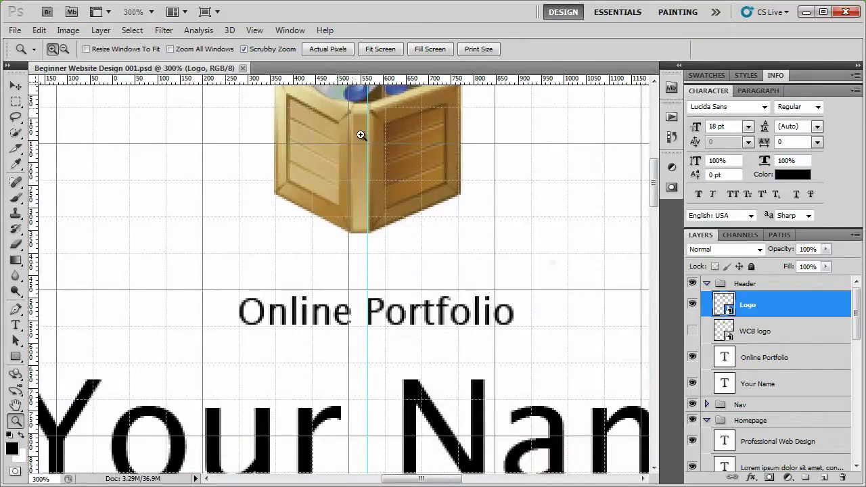
pyautogui.moveTo(358, 174); pyautogui.dragTo(358, 288)
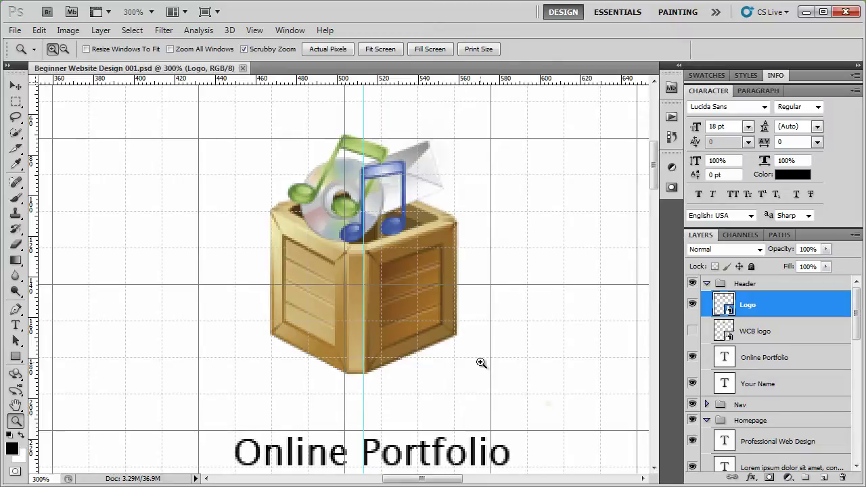
pyautogui.hotkey('ctrl', 'h')
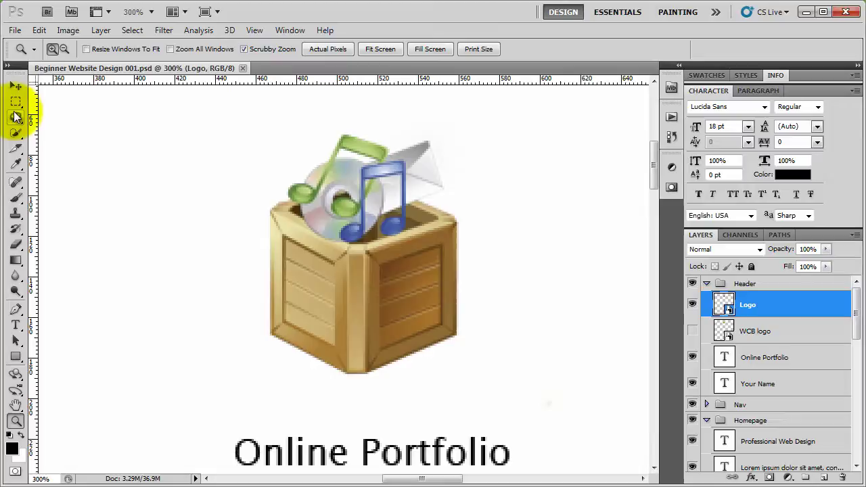
# Select the Slice Tool from the Crop tool flyout
pyautogui.click(16, 149)
pyautogui.click(17, 149)
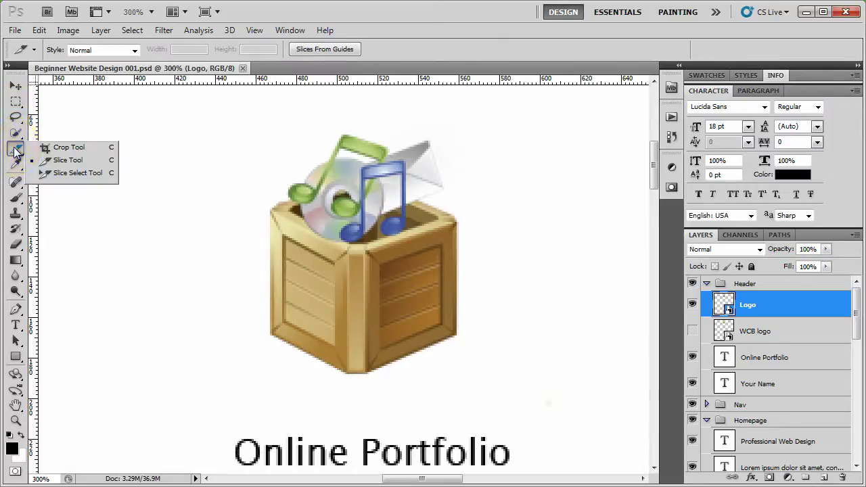
pyautogui.click(16, 149)
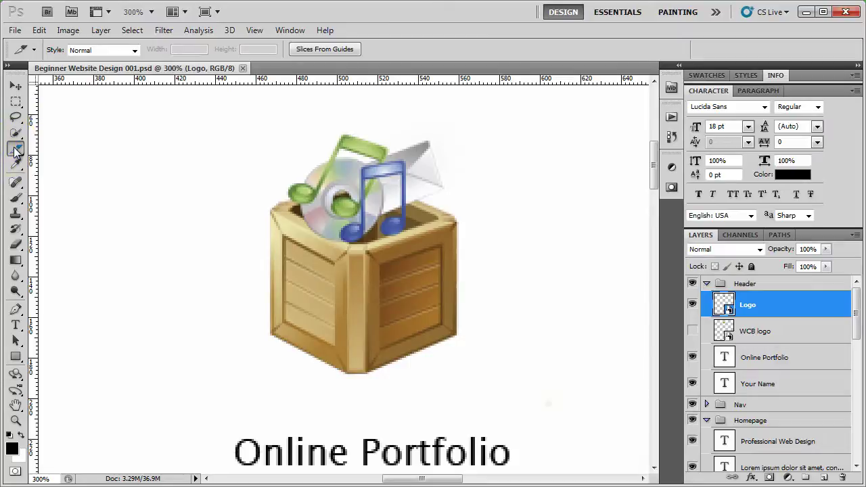
pyautogui.click(16, 149)
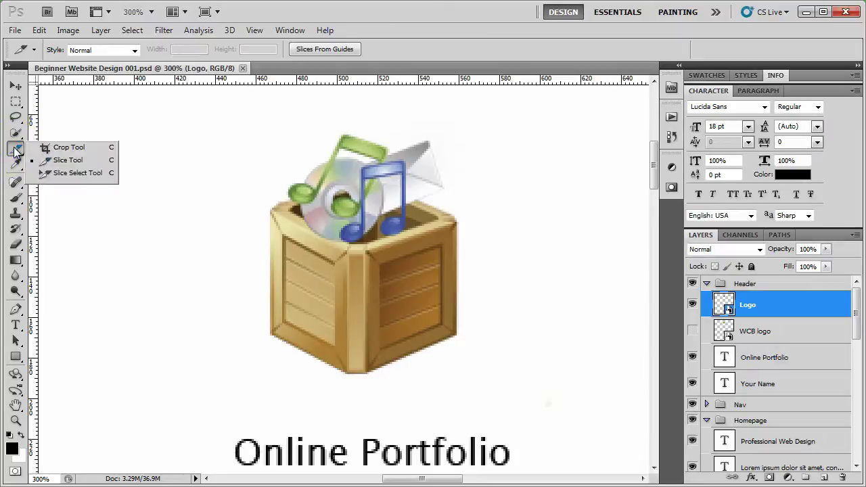
pyautogui.click(102, 160)
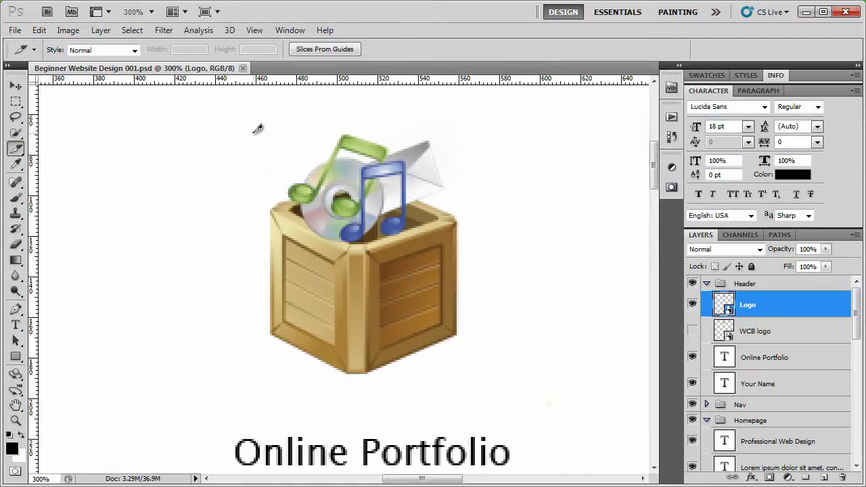
# Draw a slice around the crate logo and pull its top and left edges in
pyautogui.moveTo(249, 125); pyautogui.dragTo(470, 364)
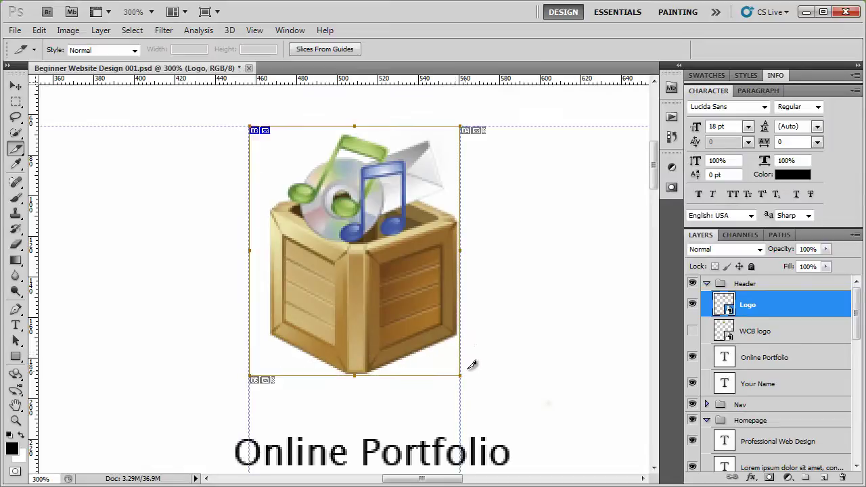
pyautogui.moveTo(357, 129); pyautogui.dragTo(356, 134)
pyautogui.moveTo(251, 250); pyautogui.dragTo(318, 267)
# Zoom in to 860% and raise the logo slice's bottom edge to the crate's base
pyautogui.press('z')
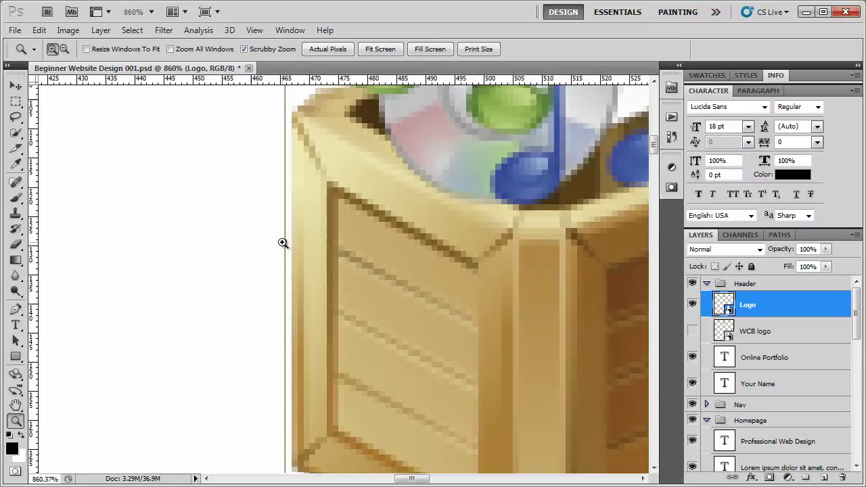
pyautogui.press('c')
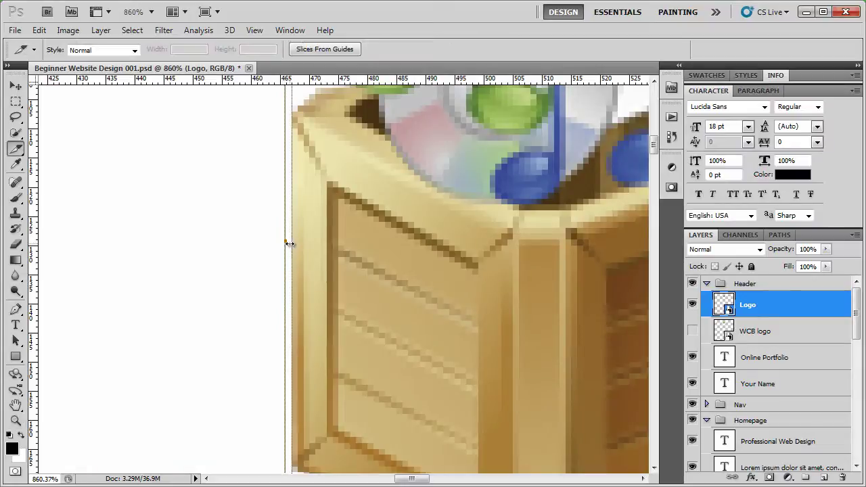
pyautogui.moveTo(405, 238); pyautogui.dragTo(336, 180)
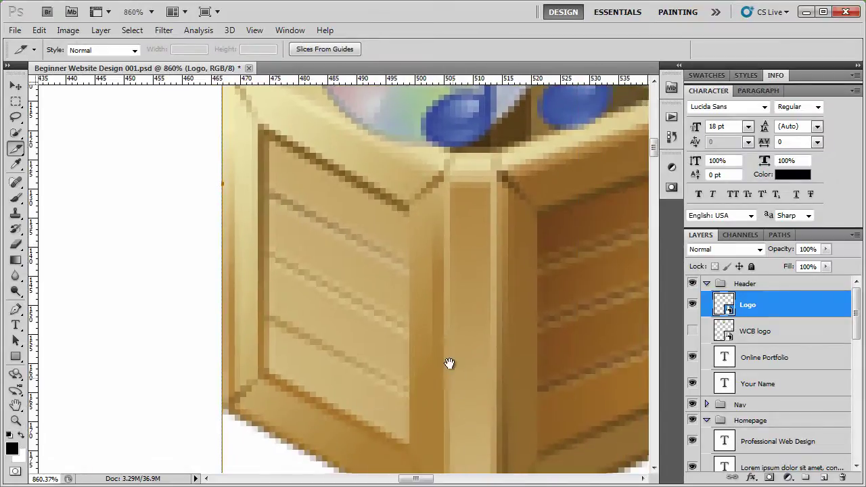
pyautogui.moveTo(448, 362); pyautogui.dragTo(363, 170)
pyautogui.moveTo(407, 323); pyautogui.dragTo(409, 350)
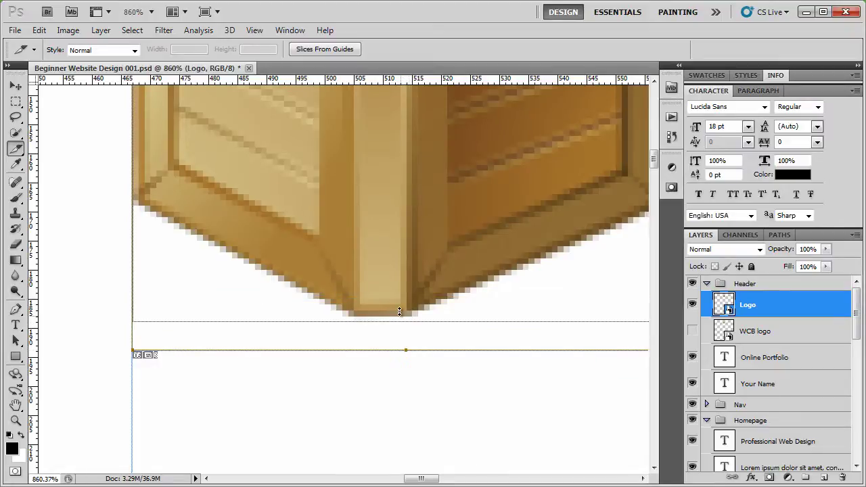
pyautogui.hotkey('ctrl', 'z')
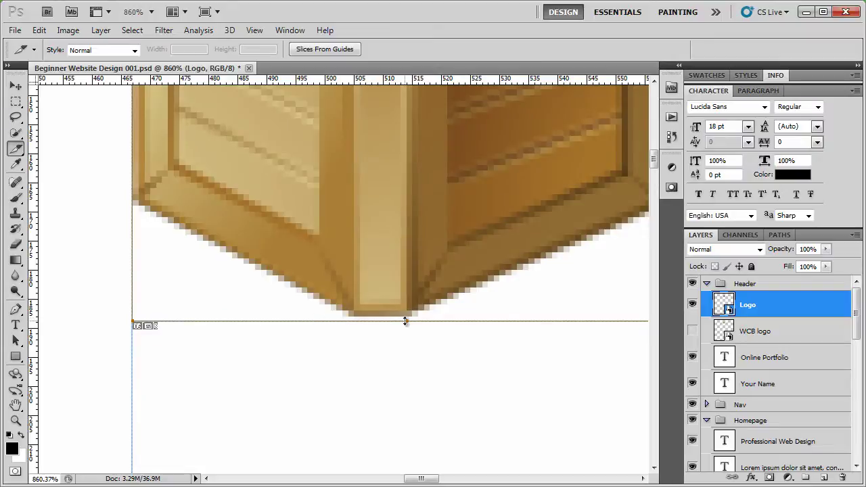
pyautogui.moveTo(406, 321); pyautogui.dragTo(406, 315)
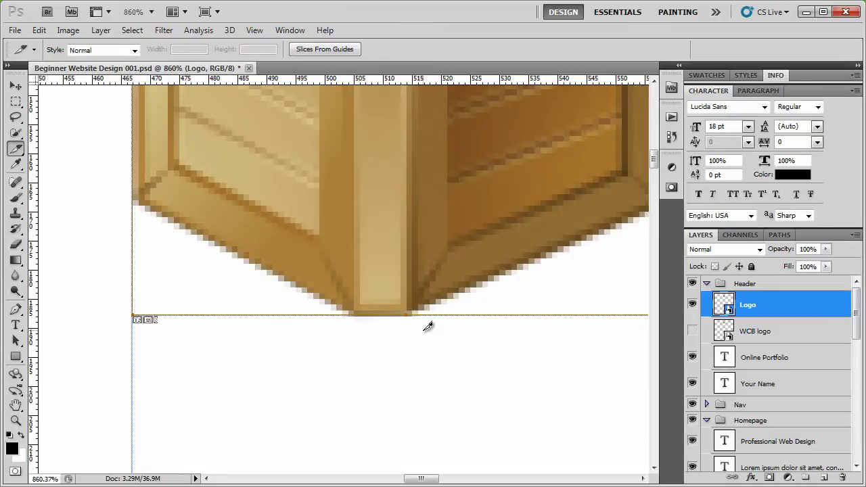
# Move the logo slice's top edge down to the top of the logo
pyautogui.moveTo(441, 273); pyautogui.dragTo(433, 384)
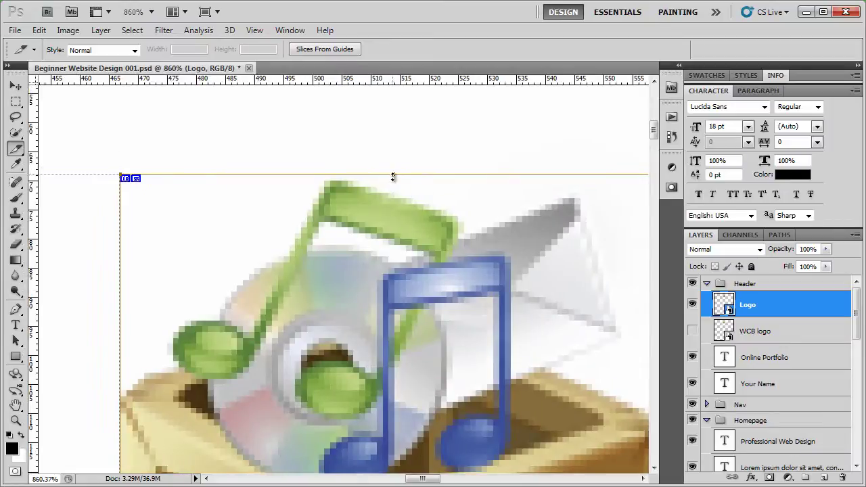
pyautogui.moveTo(394, 175); pyautogui.dragTo(390, 181)
pyautogui.moveTo(479, 238); pyautogui.dragTo(241, 219)
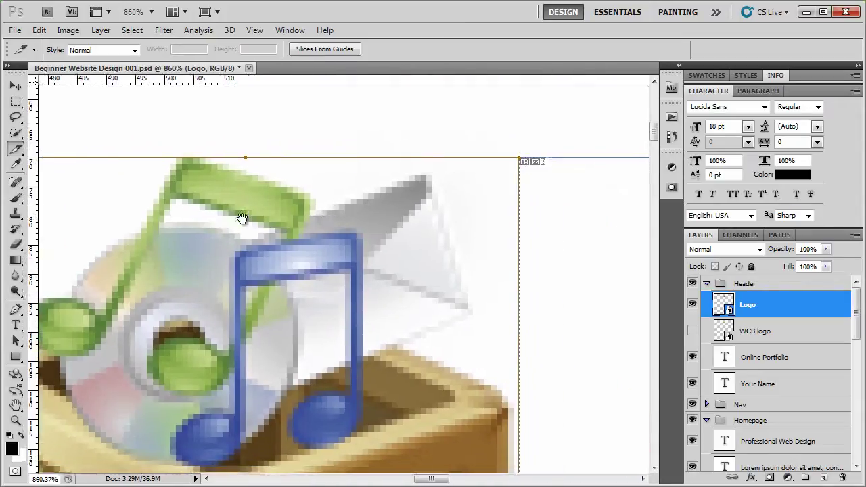
pyautogui.scroll(-5, 315, 236)
pyautogui.scroll(-3, 321, 321)
# Show rulers, nudge the vertical guide left, and align the slice's right edge with the crate
pyautogui.hotkey('ctrl', 'r')
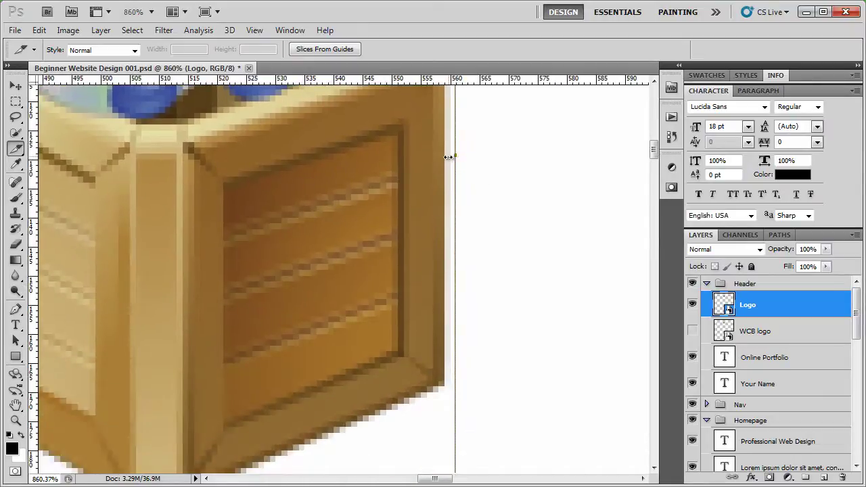
pyautogui.moveTo(453, 156); pyautogui.dragTo(443, 157)
pyautogui.moveTo(408, 181); pyautogui.dragTo(399, 298)
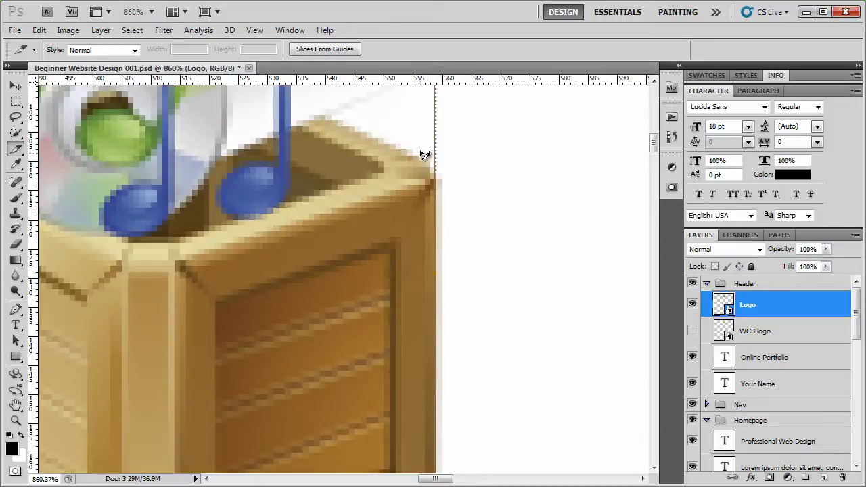
pyautogui.moveTo(420, 329); pyautogui.dragTo(408, 221)
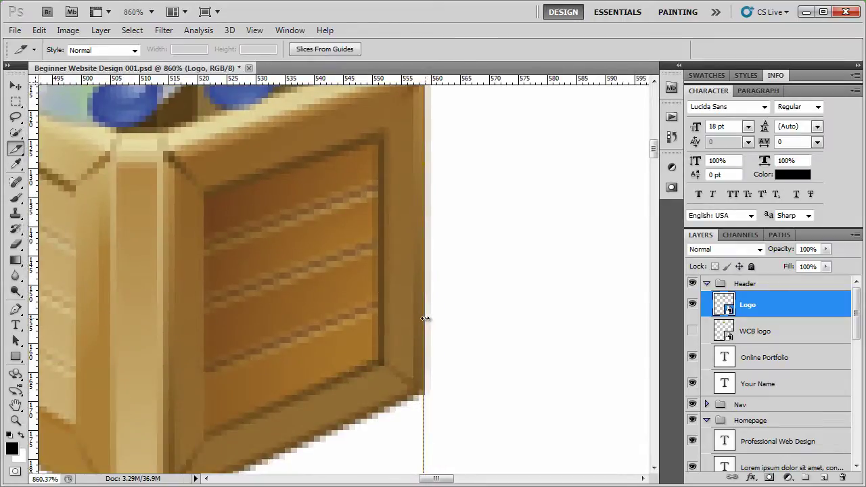
pyautogui.moveTo(429, 316); pyautogui.dragTo(436, 315)
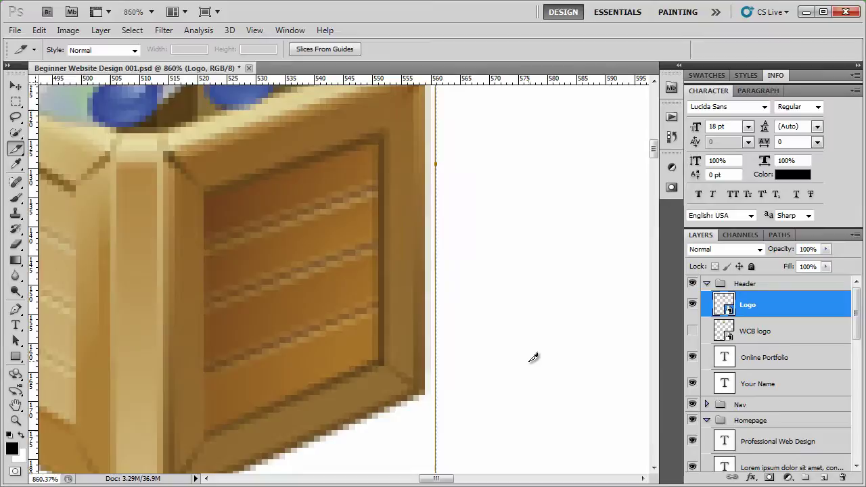
pyautogui.scroll(-5, 530, 357)
pyautogui.hscroll(-2, 438, 247)
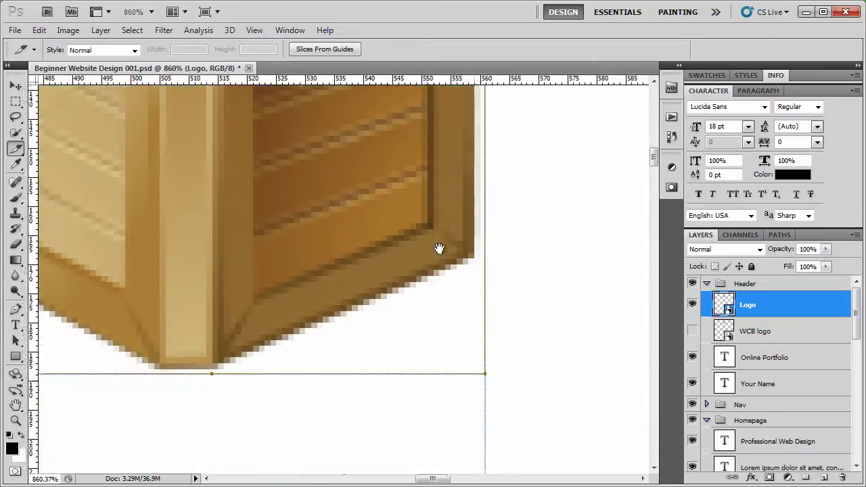
pyautogui.scroll(8, 383, 236)
pyautogui.hscroll(-5, 426, 286)
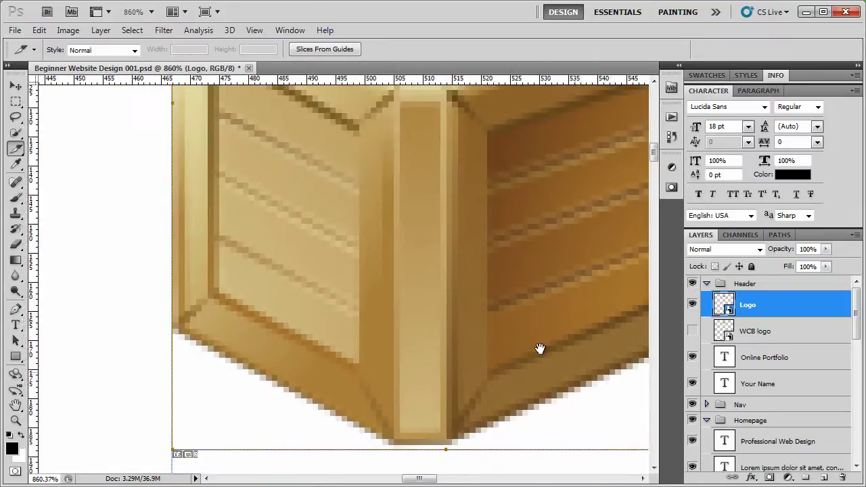
pyautogui.scroll(5, 405, 406)
pyautogui.hscroll(3, 350, 344)
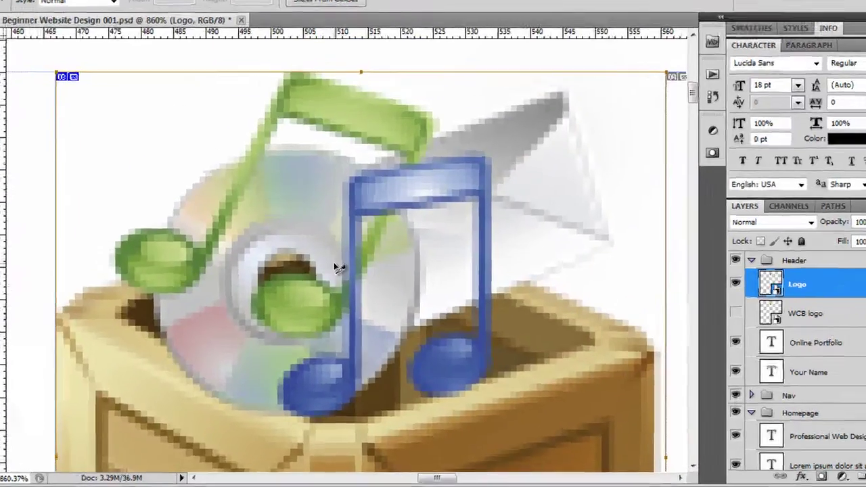
# Name the crate-logo slice logo-portfolio in Slice Options
pyautogui.rightClick(334, 292)
pyautogui.click(440, 249)
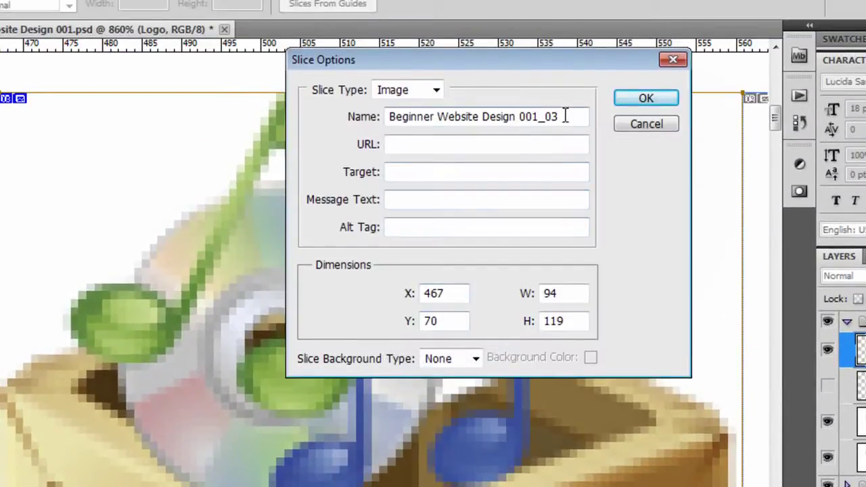
pyautogui.moveTo(565, 116); pyautogui.dragTo(329, 144)
pyautogui.write('logo')
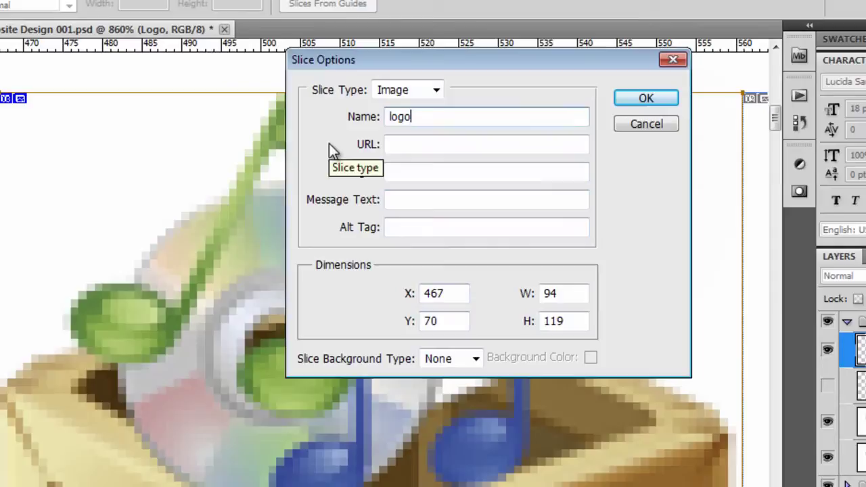
pyautogui.write('-portfoliop')
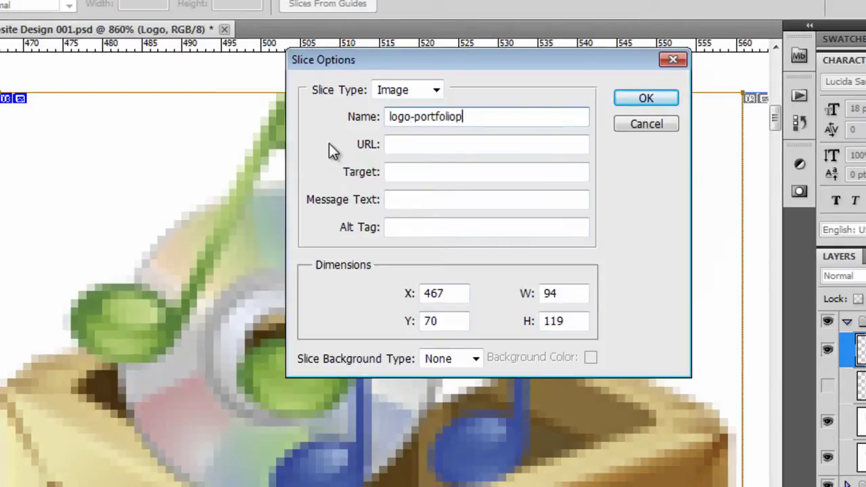
pyautogui.press('BackSpace')
pyautogui.click(652, 98)
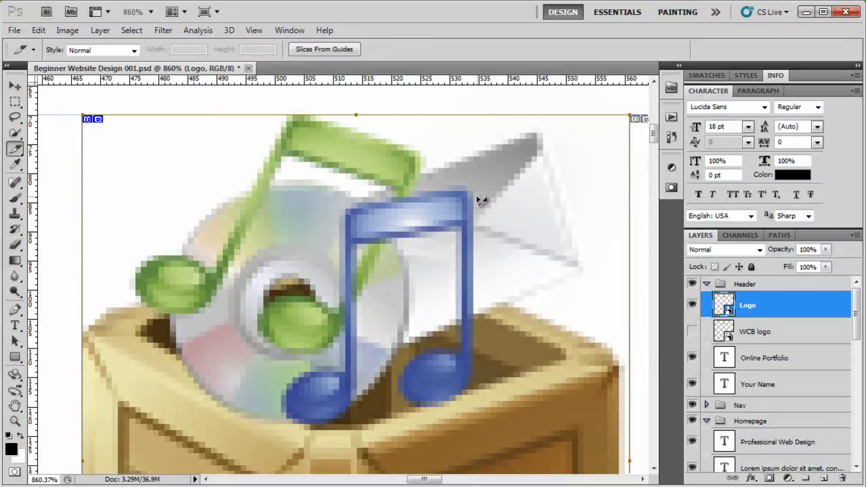
# Zoom out to show the full header and draw a slice around the hero banner image
pyautogui.hotkey('ctrl', '-')
pyautogui.hotkey('ctrl', '-')
pyautogui.hotkey('ctrl', '-')
pyautogui.hotkey('ctrl', '-')
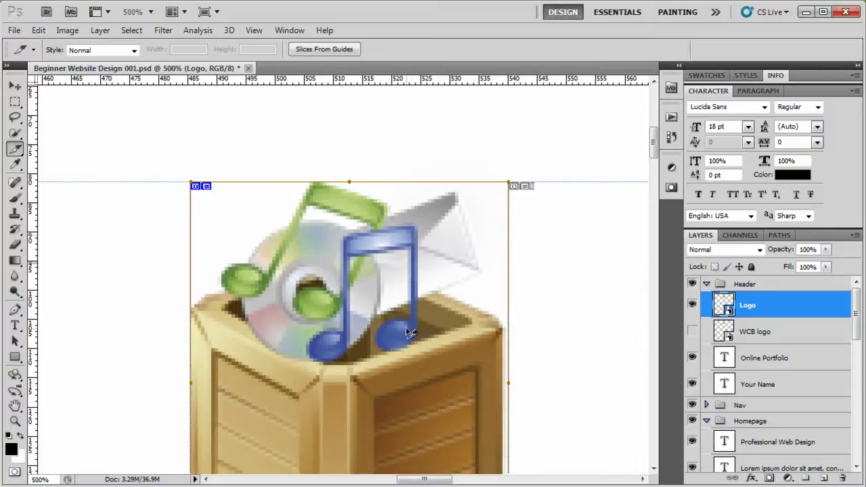
pyautogui.moveTo(427, 262); pyautogui.dragTo(433, 143)
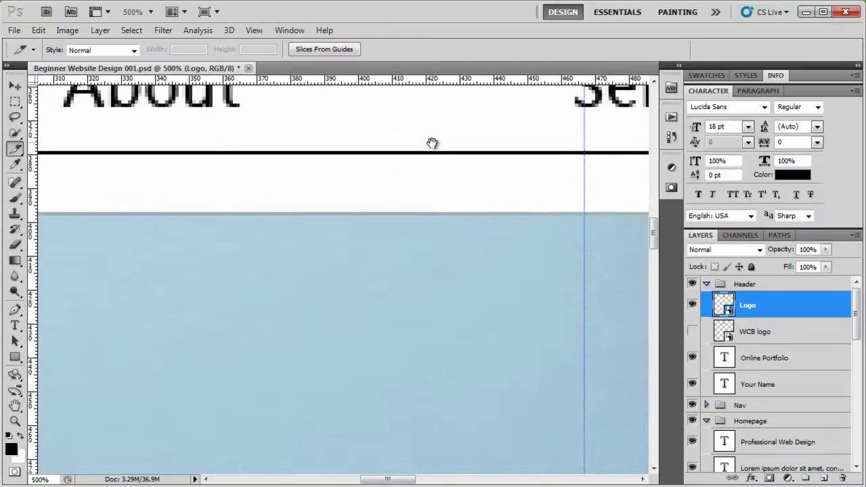
pyautogui.hotkey('ctrl', '-')
pyautogui.hotkey('ctrl', '-')
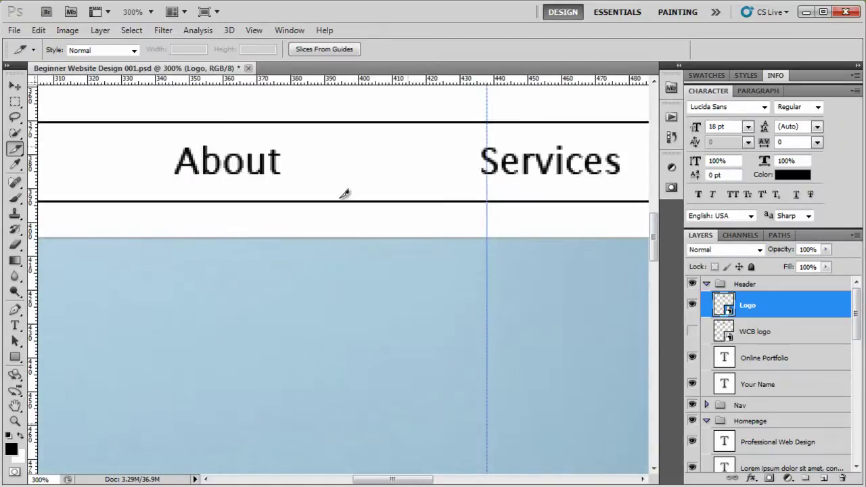
pyautogui.moveTo(345, 194); pyautogui.dragTo(470, 170)
pyautogui.hotkey('ctrl', '-')
pyautogui.hotkey('ctrl', '-')
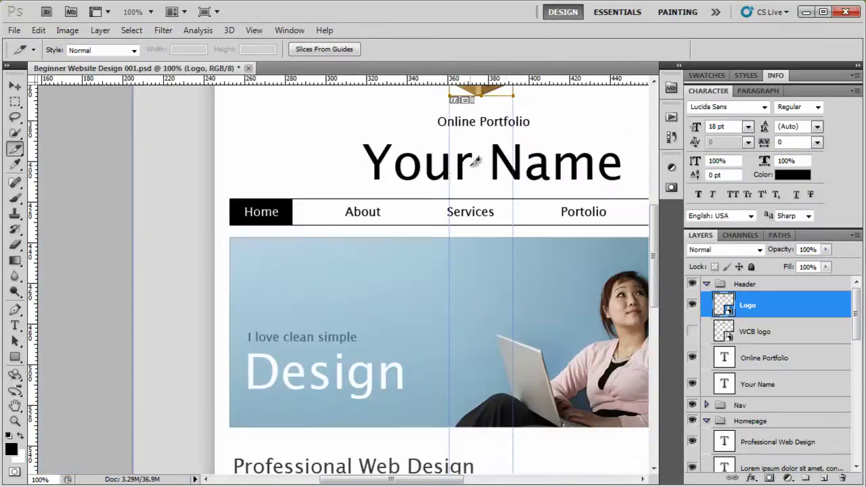
pyautogui.moveTo(451, 201); pyautogui.dragTo(343, 201)
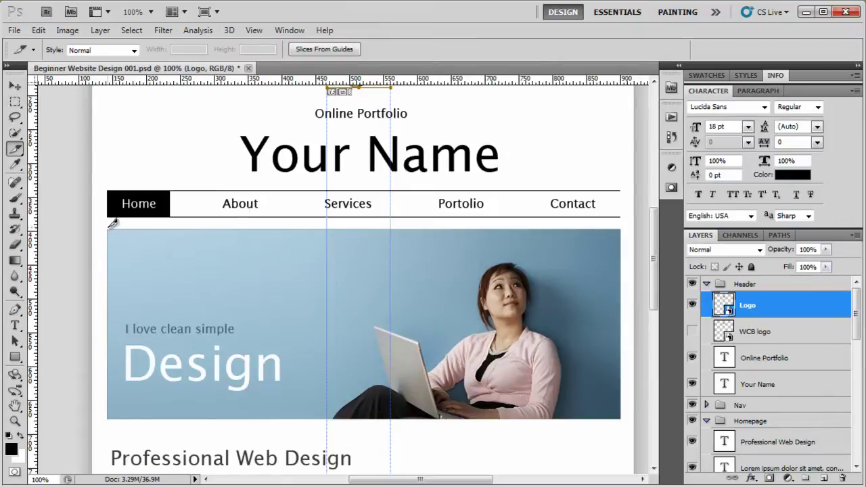
pyautogui.moveTo(108, 229); pyautogui.dragTo(621, 423)
# Zoom in on the banner's top edge with extras and rulers hidden
pyautogui.press('z')
pyautogui.moveTo(596, 215); pyautogui.dragTo(426, 180)
pyautogui.press('c')
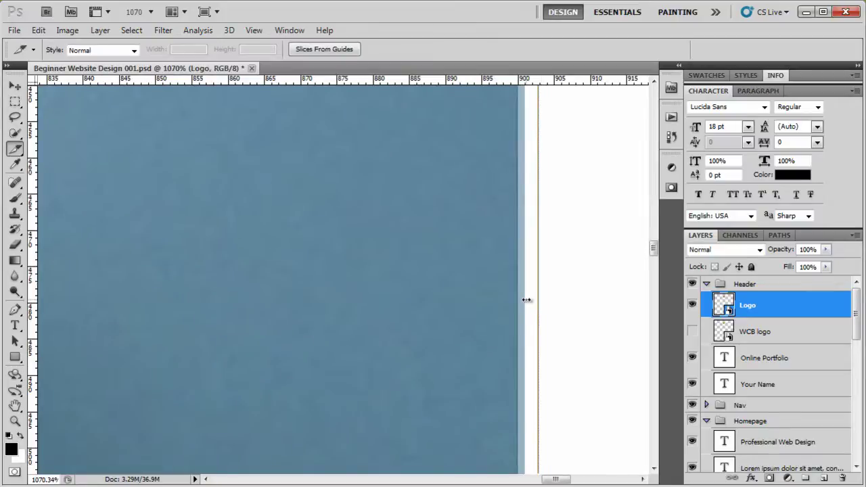
pyautogui.moveTo(527, 299); pyautogui.dragTo(447, 286)
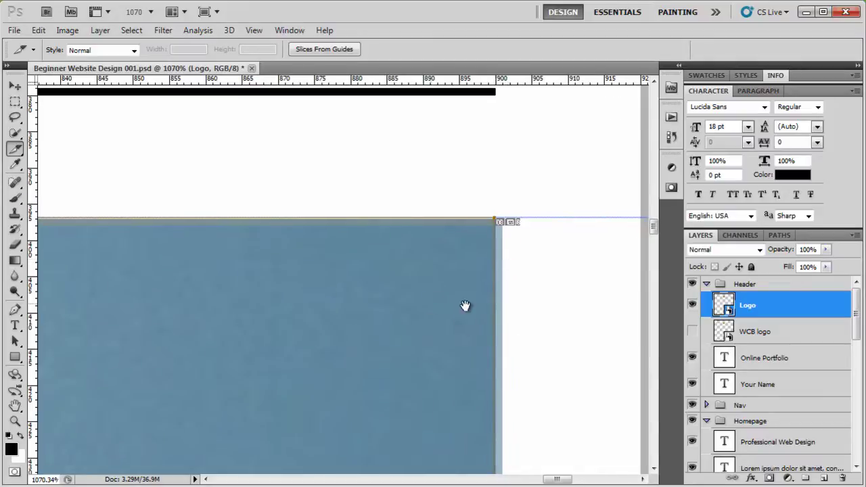
pyautogui.hotkey('ctrl', 'h')
pyautogui.hotkey('ctrl', 'r')
pyautogui.moveTo(398, 282); pyautogui.dragTo(359, 248)
# Restore extras and rulers and drag the slice edges onto the banner borders
pyautogui.hotkey('ctrl', 'r')
pyautogui.hotkey('ctrl', 'h')
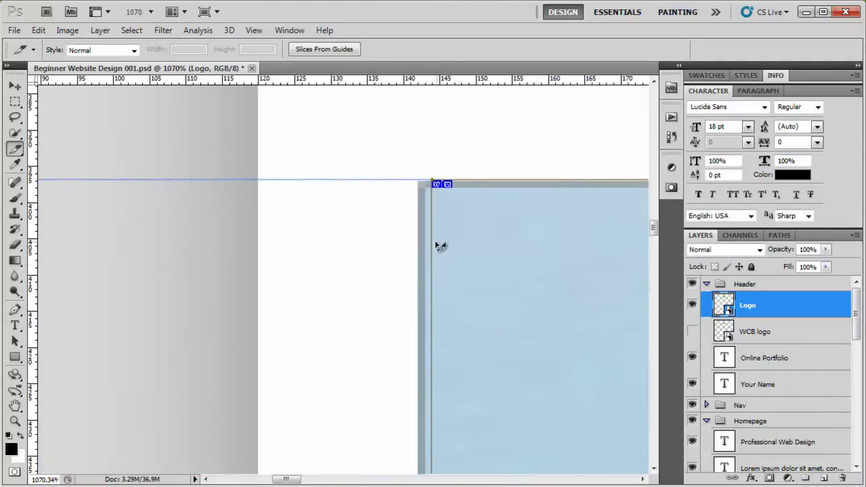
pyautogui.moveTo(433, 242); pyautogui.dragTo(417, 244)
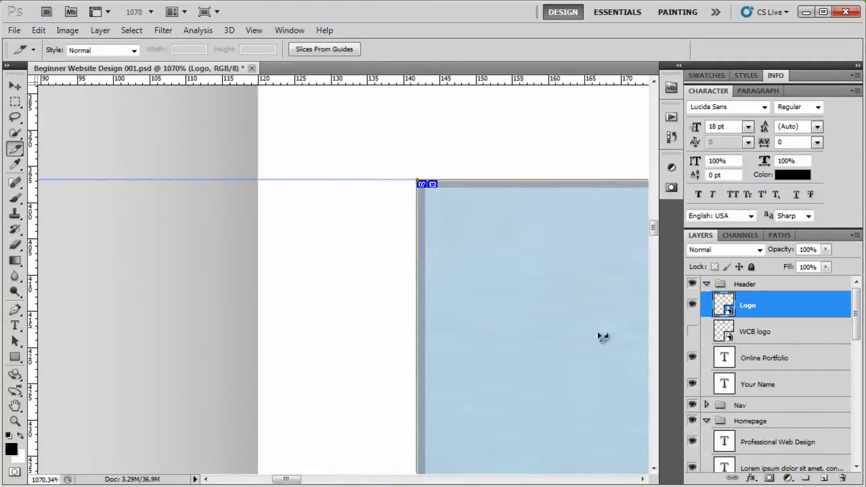
pyautogui.moveTo(654, 229)
pyautogui.mouseDown()
pyautogui.moveTo(658, 313)
pyautogui.moveTo(659, 218)
pyautogui.moveTo(660, 238)
pyautogui.mouseUp()
pyautogui.moveTo(569, 273); pyautogui.dragTo(443, 286)
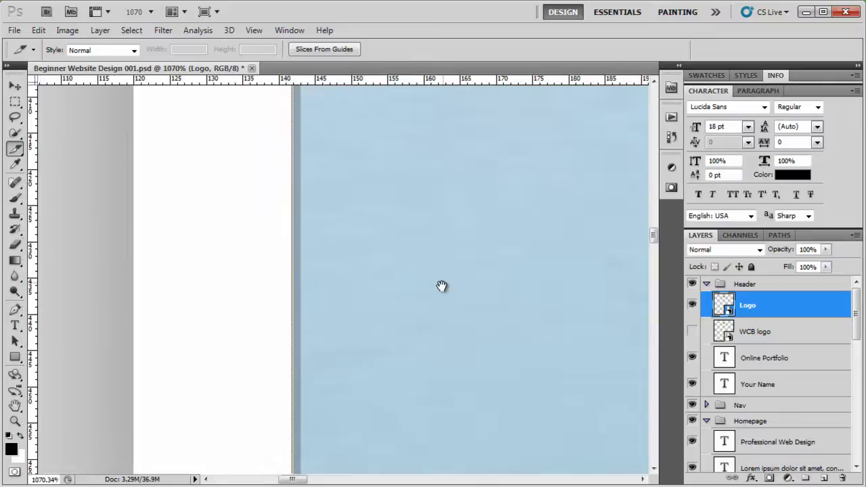
pyautogui.hotkey('ctrl', '-')
pyautogui.hotkey('ctrl', '-')
pyautogui.hotkey('ctrl', '-')
pyautogui.hotkey('ctrl', '-')
pyautogui.hotkey('ctrl', '-')
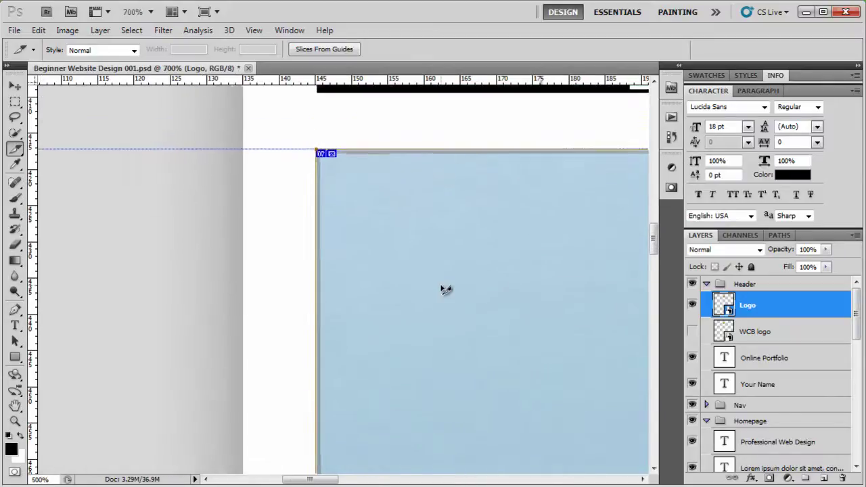
# Rename slice 07 around the hero banner to banner-homepage
pyautogui.rightClick(455, 290)
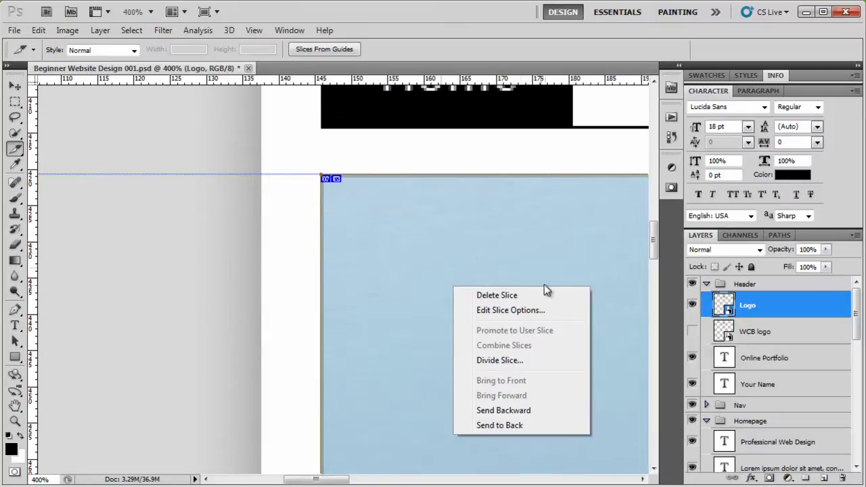
pyautogui.click(528, 310)
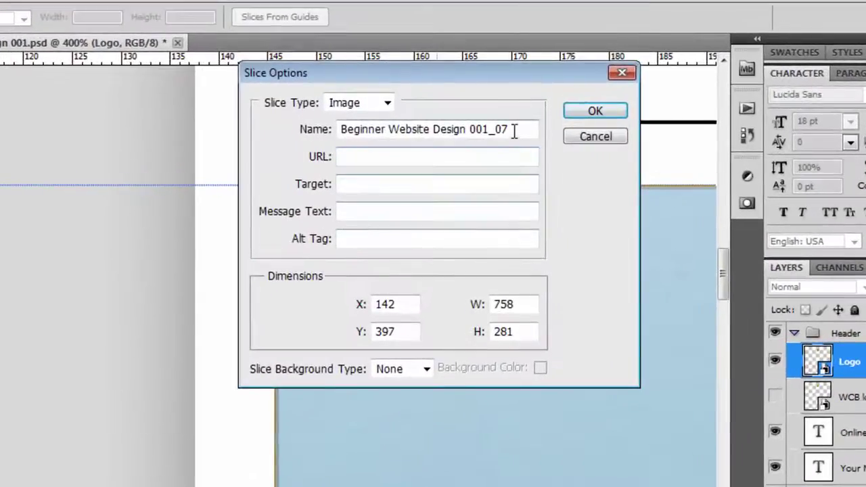
pyautogui.moveTo(513, 130); pyautogui.dragTo(257, 146)
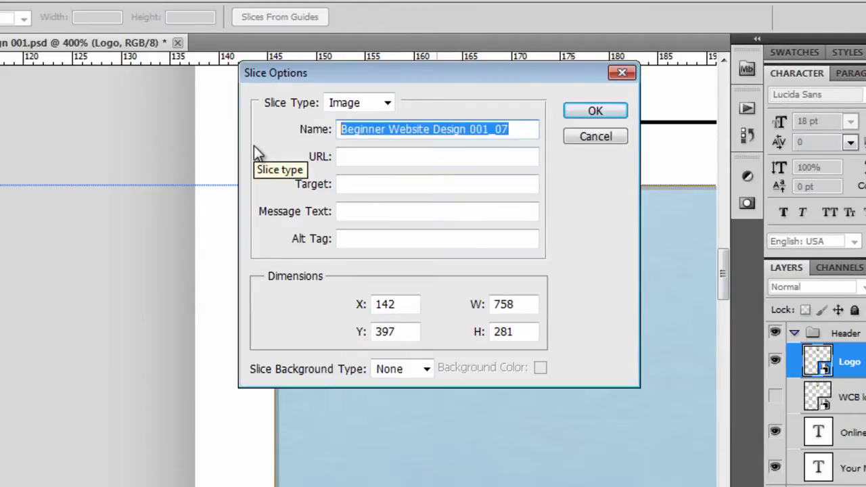
pyautogui.write('ban')
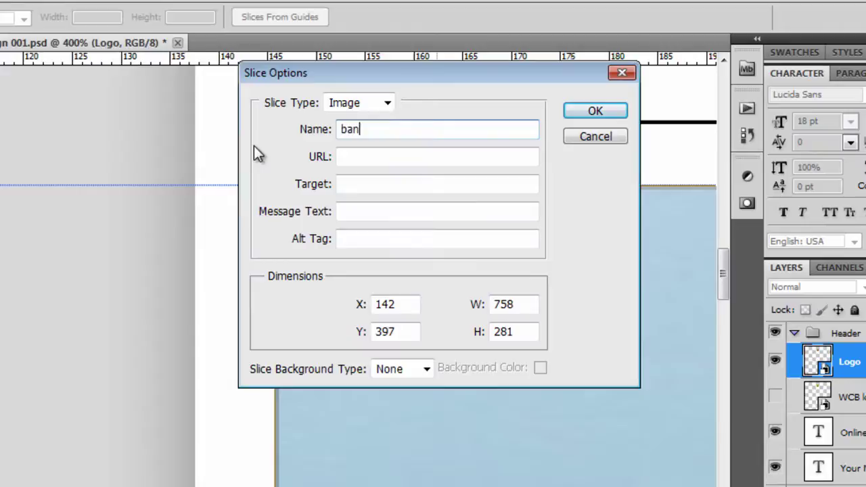
pyautogui.write('ner-homepage')
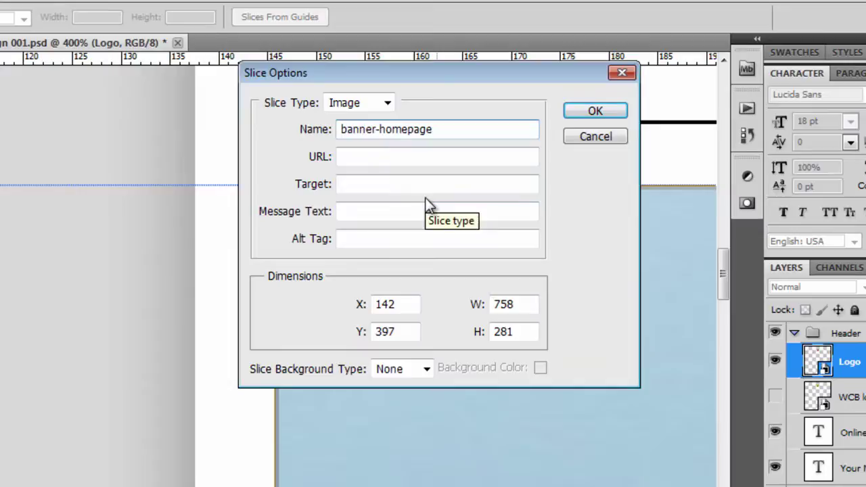
pyautogui.click(615, 114)
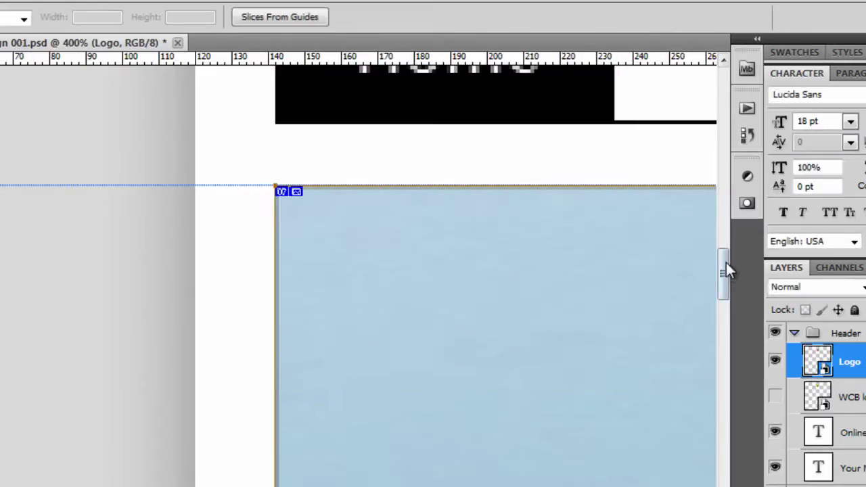
# Zoom out to 200% and draw a slice around the website mockup screenshots
pyautogui.moveTo(727, 273); pyautogui.dragTo(737, 351)
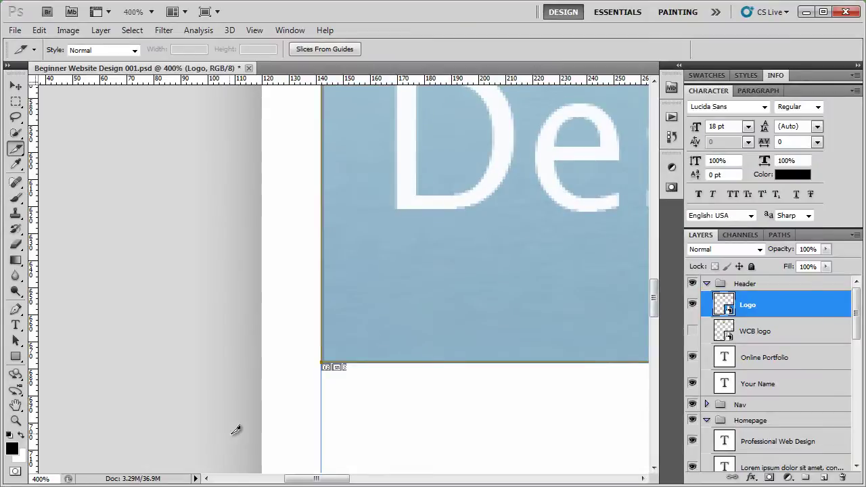
pyautogui.hotkey('ctrl', '-')
pyautogui.hotkey('ctrl', '-')
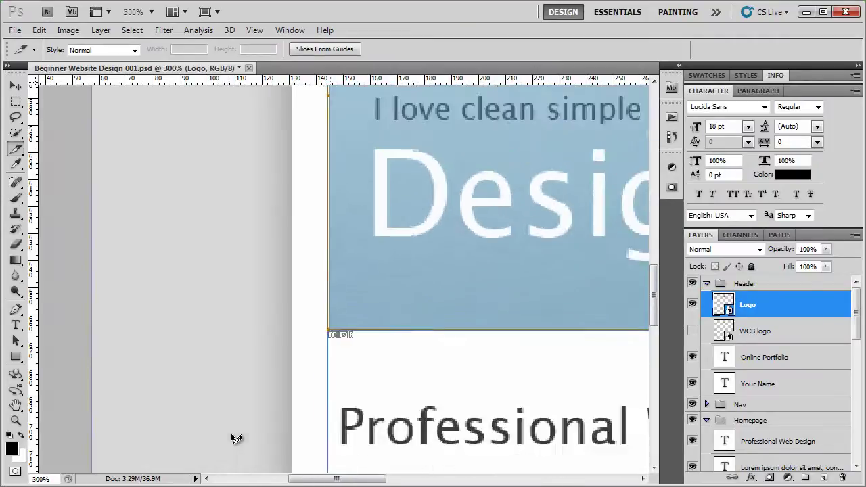
pyautogui.moveTo(435, 349); pyautogui.dragTo(229, 280)
pyautogui.moveTo(392, 304); pyautogui.dragTo(226, 261)
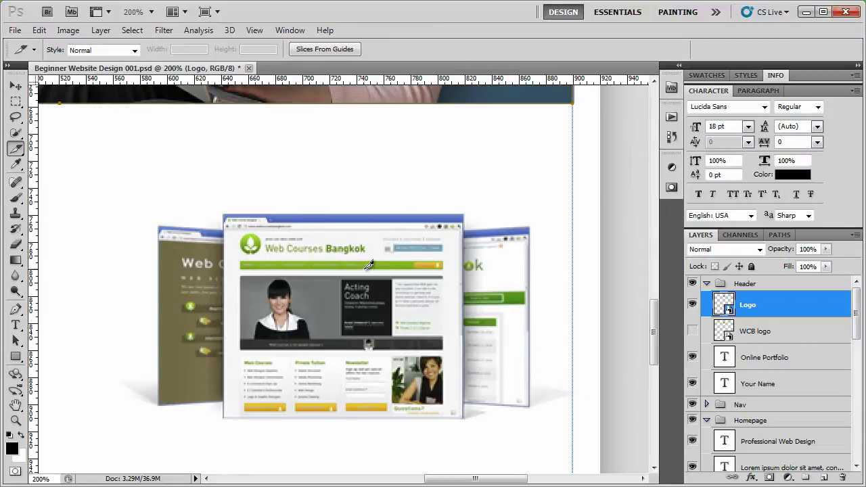
pyautogui.moveTo(155, 205); pyautogui.dragTo(534, 421)
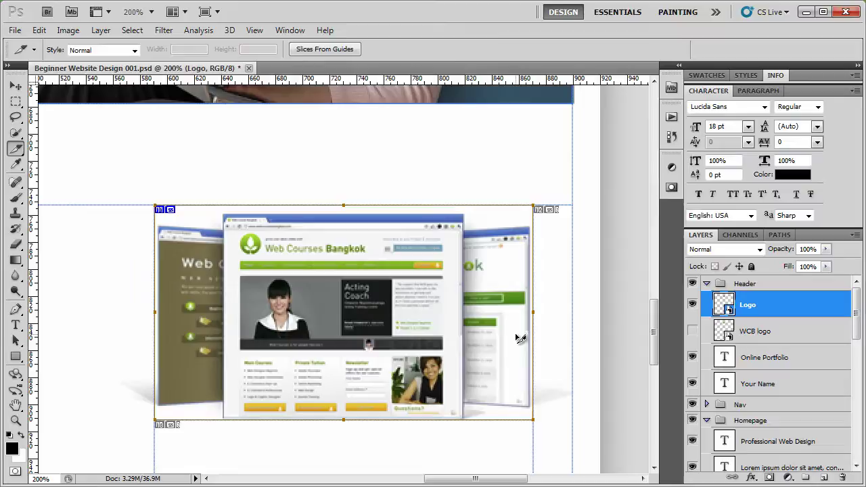
# Zoom in and extend the mockup slice's right edge out to the guide
pyautogui.press('z')
pyautogui.click(530, 356)
pyautogui.moveTo(550, 408); pyautogui.dragTo(464, 345)
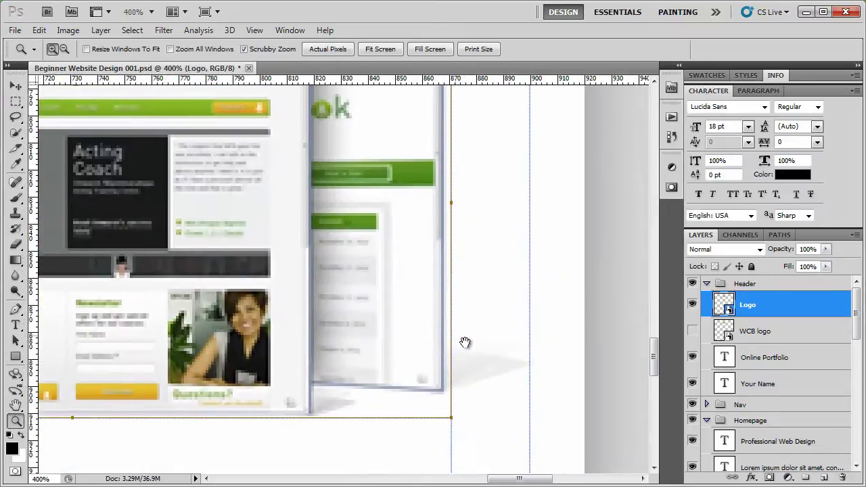
pyautogui.press('c')
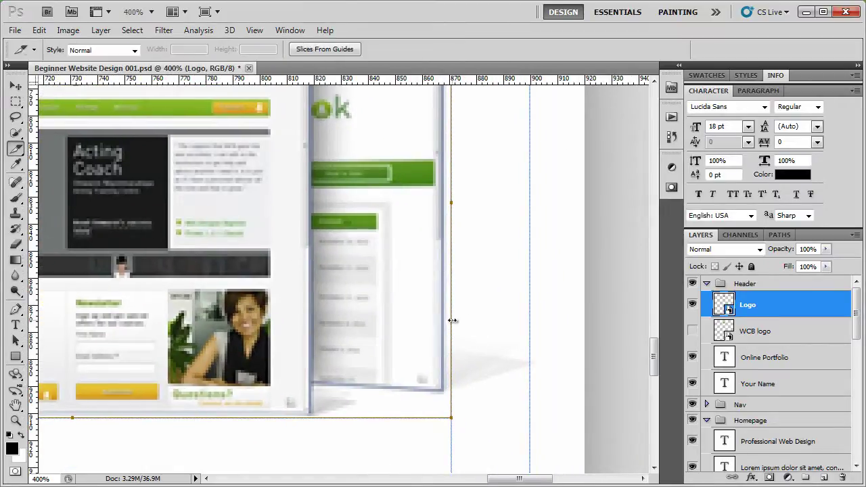
pyautogui.moveTo(465, 320); pyautogui.dragTo(542, 415)
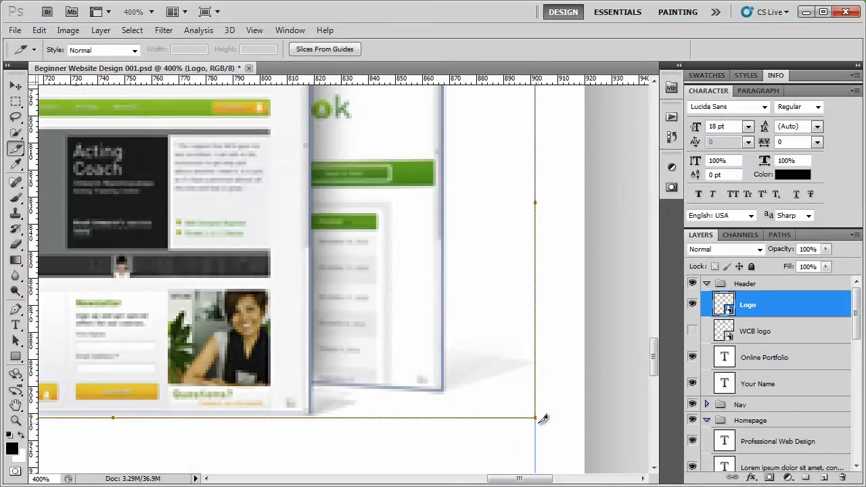
# Move the mockup slice's left and top edges onto the image borders
pyautogui.moveTo(291, 408); pyautogui.dragTo(443, 404)
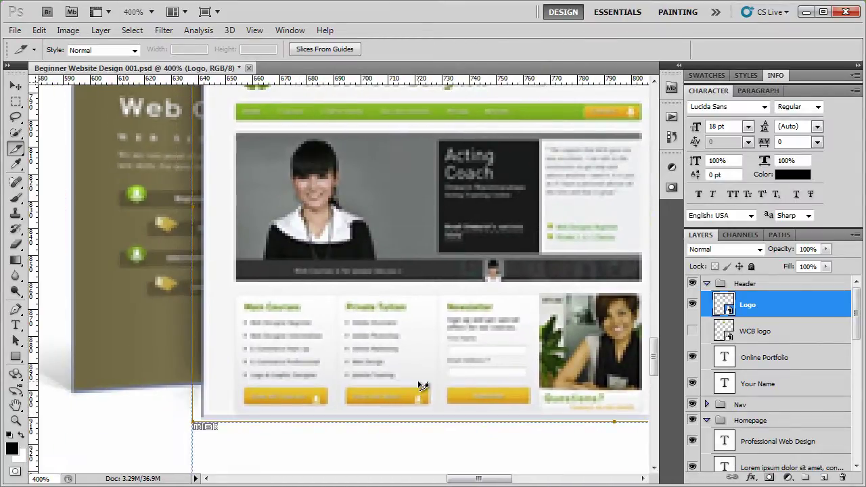
pyautogui.moveTo(348, 364); pyautogui.dragTo(499, 359)
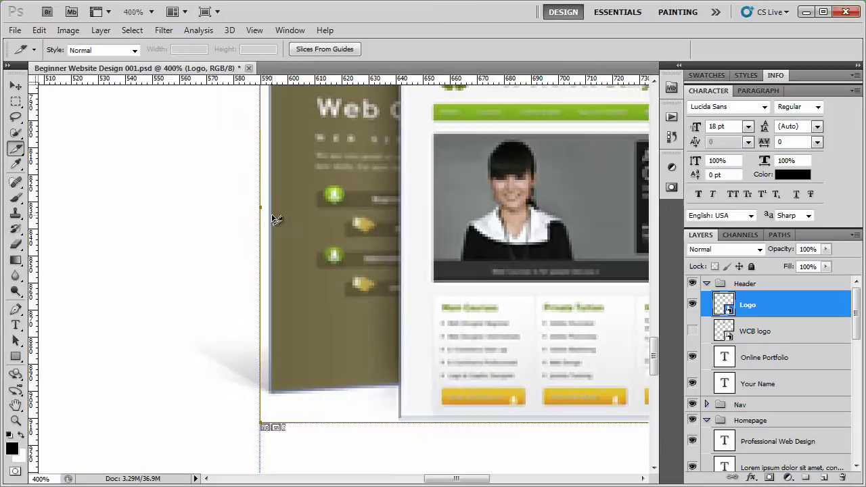
pyautogui.moveTo(203, 215); pyautogui.dragTo(198, 216)
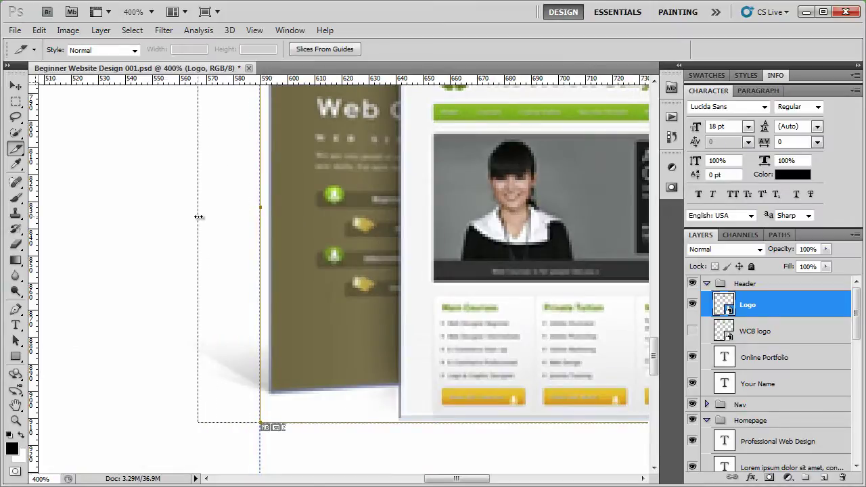
pyautogui.moveTo(262, 309); pyautogui.dragTo(264, 369)
pyautogui.scroll(5, 264, 369)
pyautogui.hscroll(4, 264, 369)
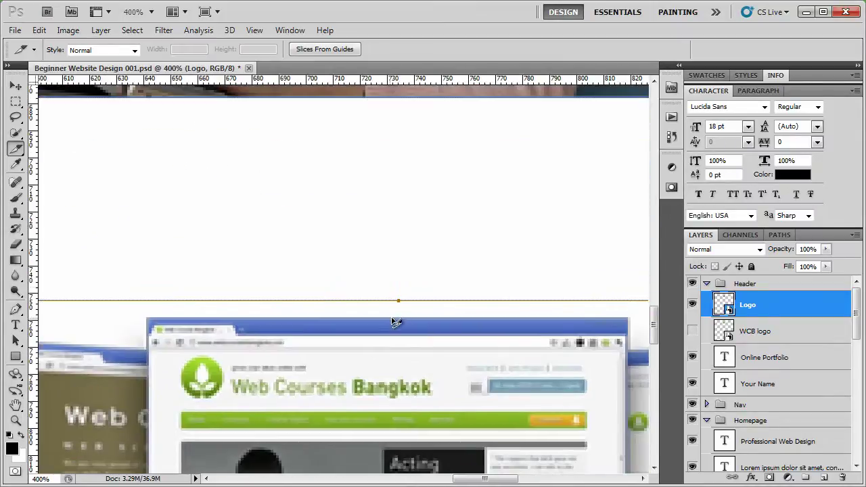
pyautogui.moveTo(397, 300); pyautogui.dragTo(398, 317)
pyautogui.hotkey('ctrl', '-')
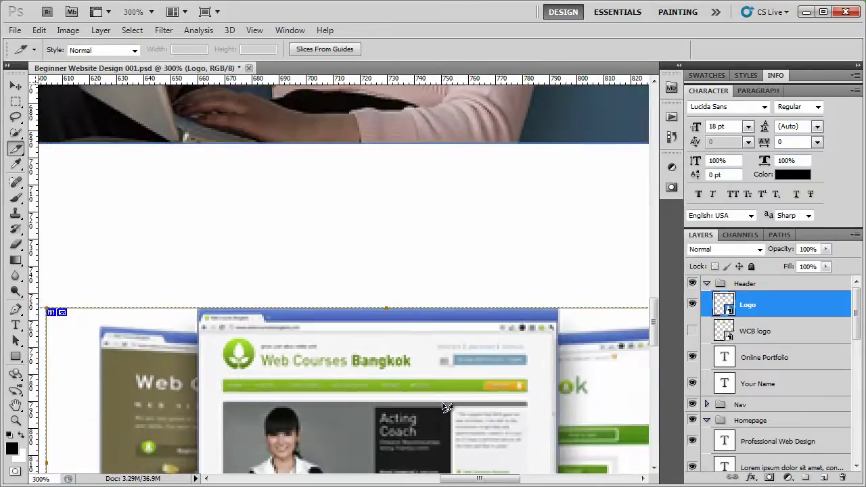
pyautogui.moveTo(445, 406); pyautogui.dragTo(386, 207)
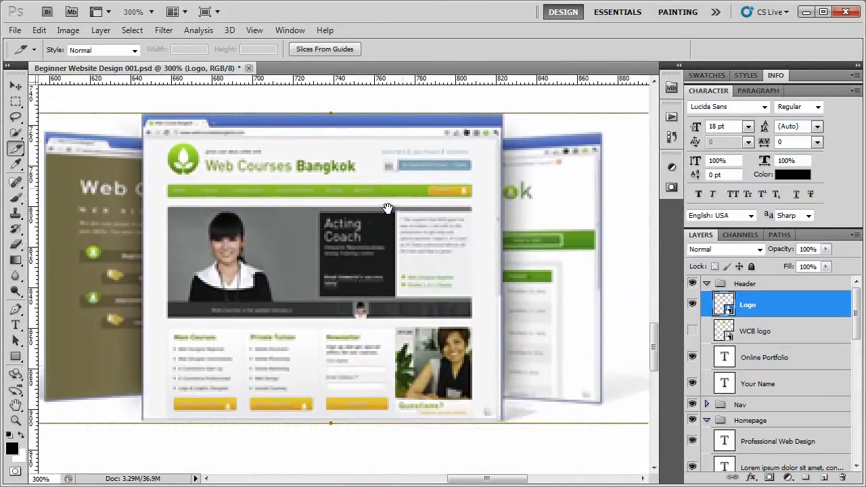
# Name the screenshot-collage slice websites in Slice Options
pyautogui.rightClick(315, 238)
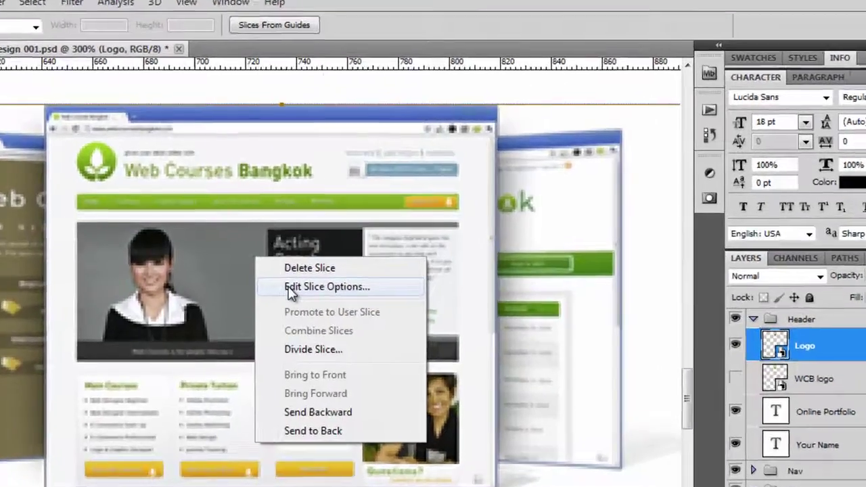
pyautogui.click(333, 261)
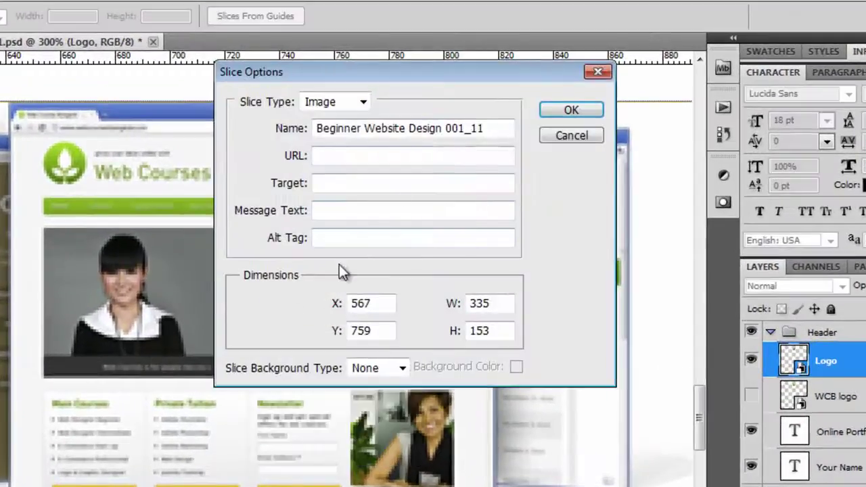
pyautogui.moveTo(486, 128); pyautogui.dragTo(248, 132)
pyautogui.write('websites')
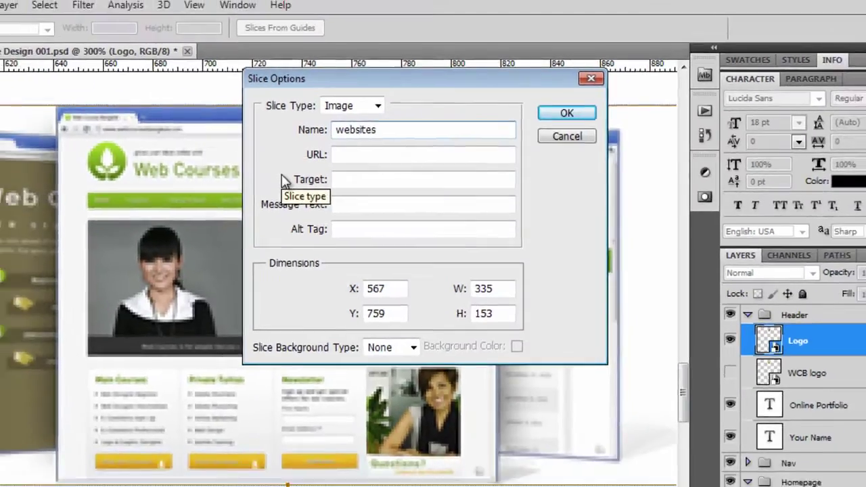
pyautogui.press('Return')
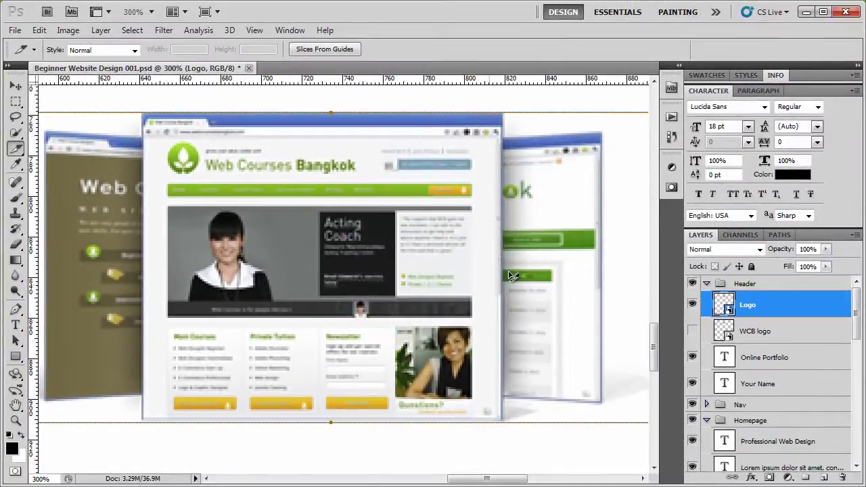
pyautogui.moveTo(491, 461); pyautogui.dragTo(413, 212)
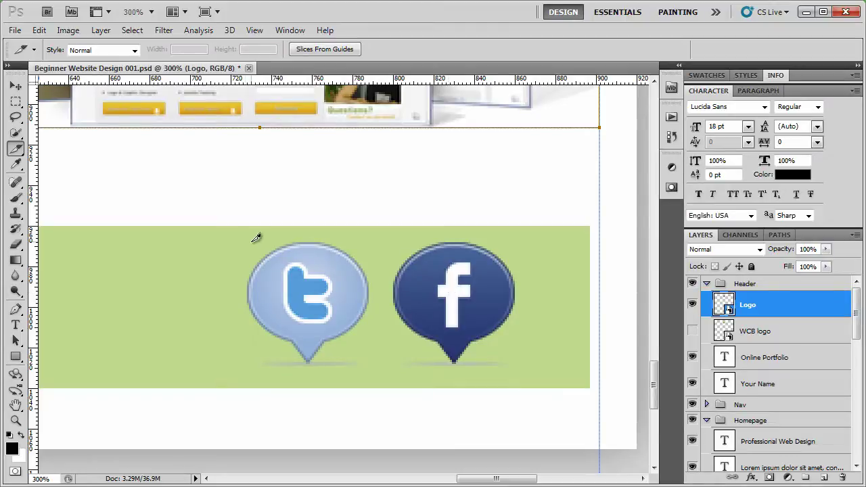
# Draw a slice around the Twitter icon with its top aligned to the icon
pyautogui.moveTo(247, 243); pyautogui.dragTo(379, 364)
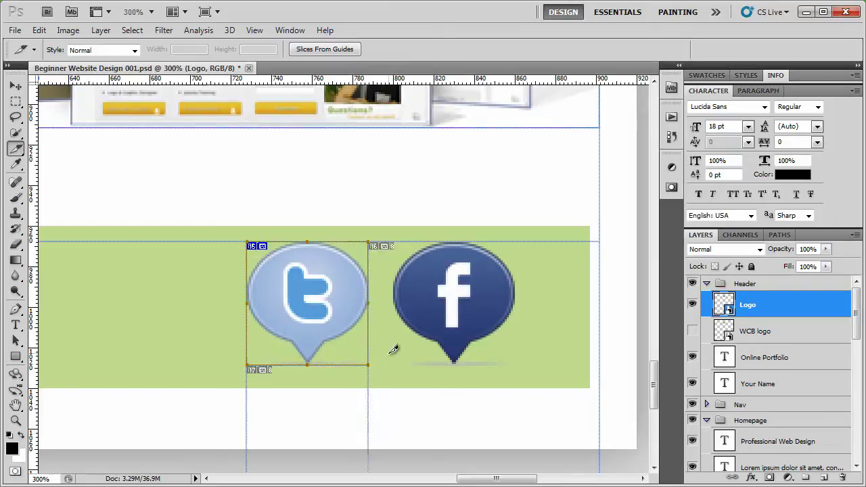
pyautogui.press('Down')
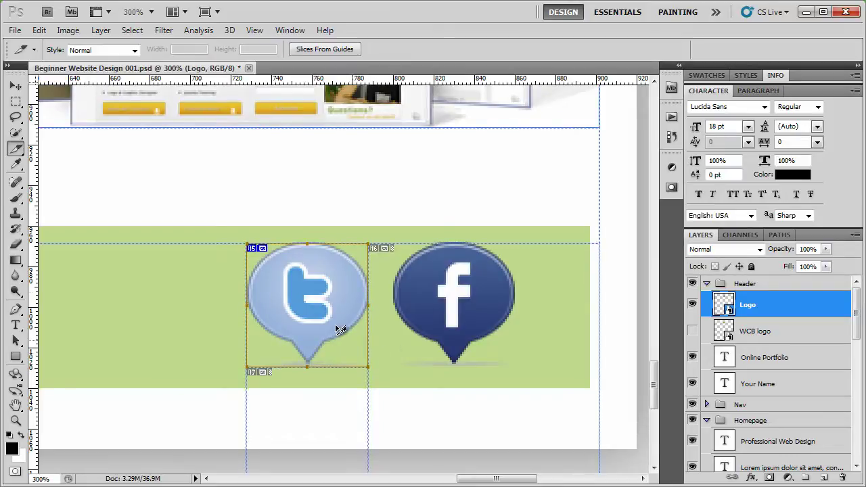
pyautogui.moveTo(306, 246); pyautogui.dragTo(306, 243)
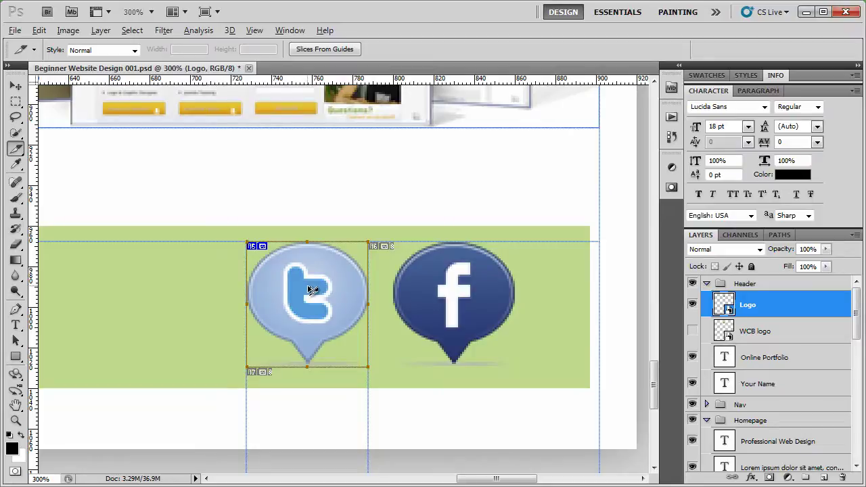
# Replace the uneven Facebook slice with an Alt-dragged copy of the Twitter slice, top-aligned
pyautogui.moveTo(401, 289); pyautogui.dragTo(457, 289)
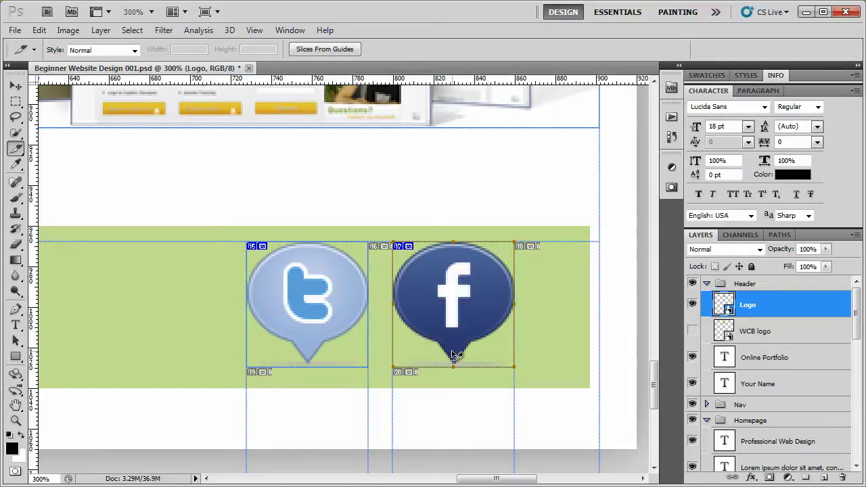
pyautogui.press('Delete')
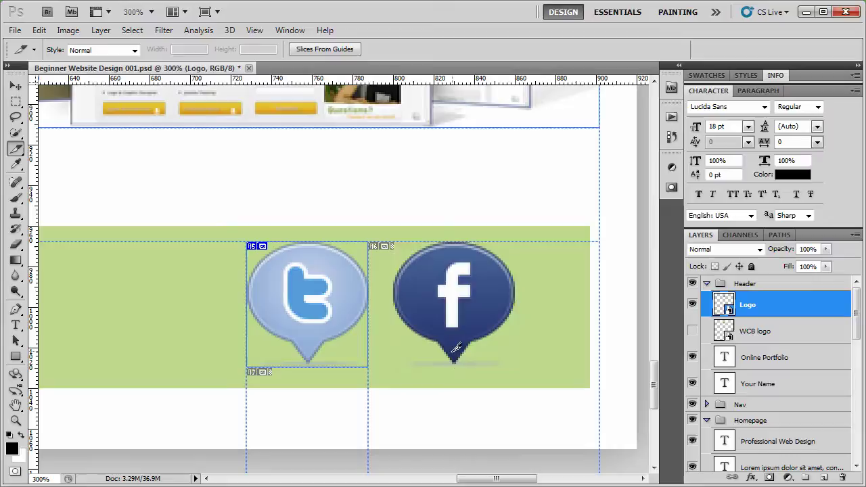
pyautogui.rightClick(293, 293)
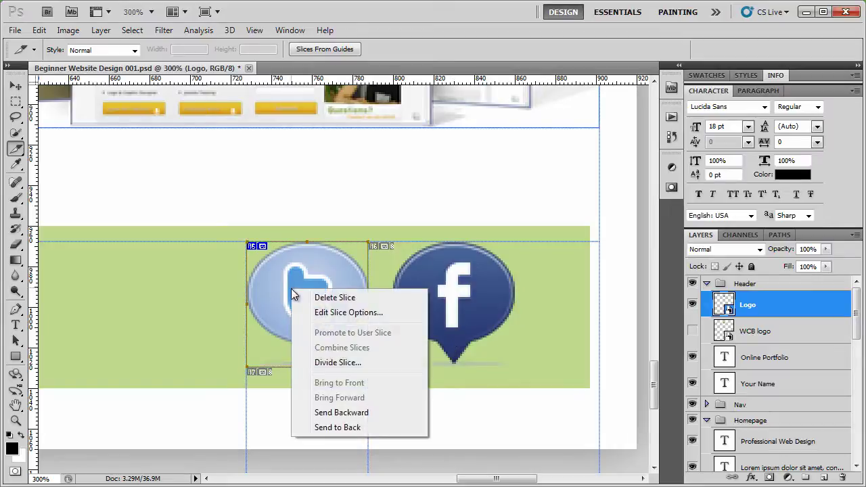
pyautogui.click(286, 278)
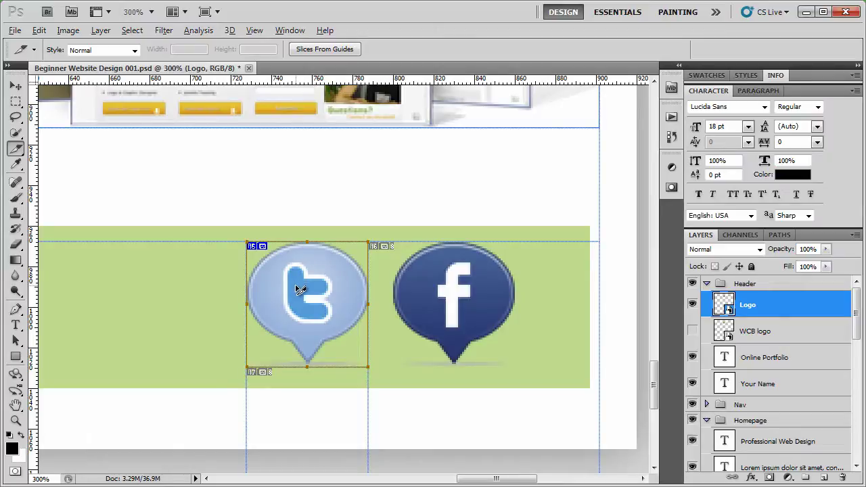
pyautogui.moveTo(301, 290); pyautogui.dragTo(444, 287)
pyautogui.press('Down')
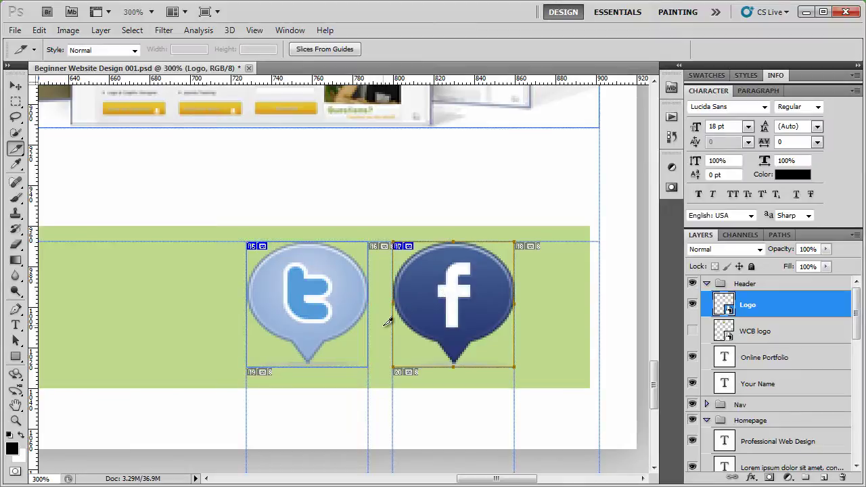
# Rename the Twitter icon slice to icon-twitter in Slice Options
pyautogui.rightClick(306, 308)
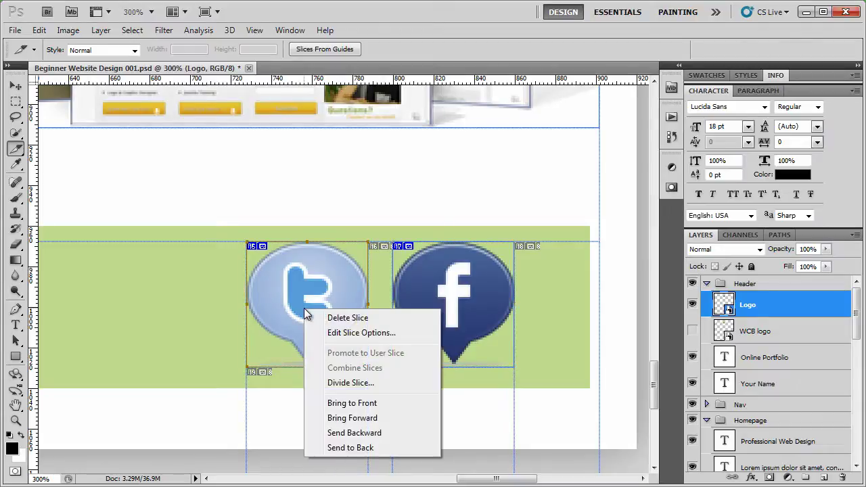
pyautogui.click(332, 334)
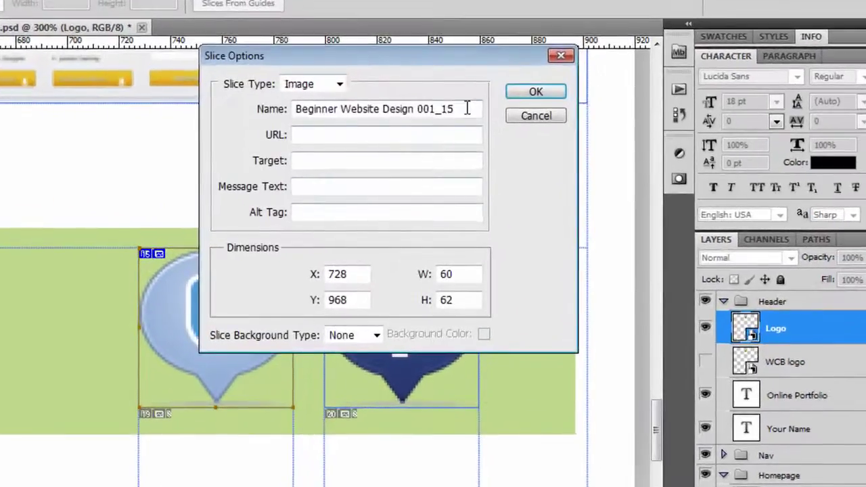
pyautogui.moveTo(499, 132); pyautogui.dragTo(314, 135)
pyautogui.write('icon')
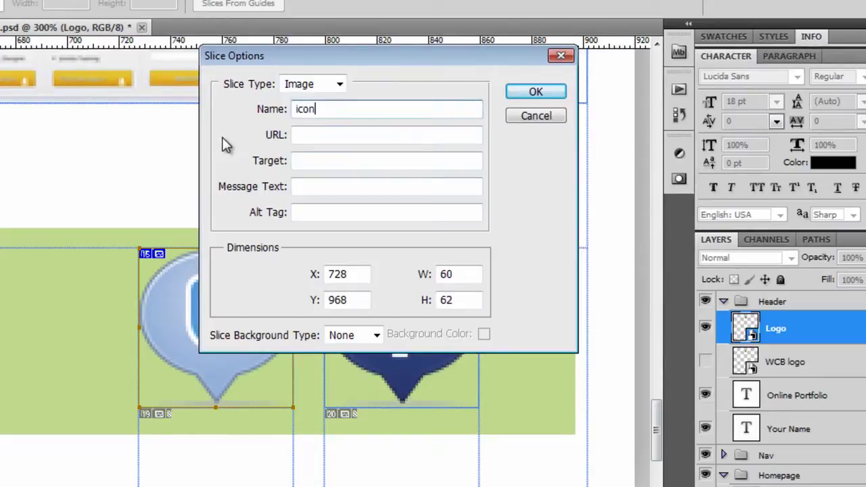
pyautogui.write('-twitter')
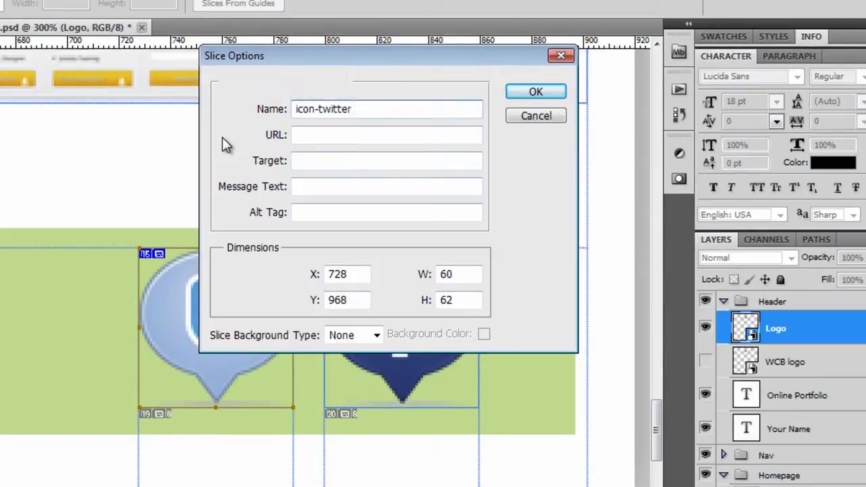
pyautogui.press('Return')
# Rename the Facebook icon slice to icon-facebook, correcting a typo in the name
pyautogui.rightClick(359, 323)
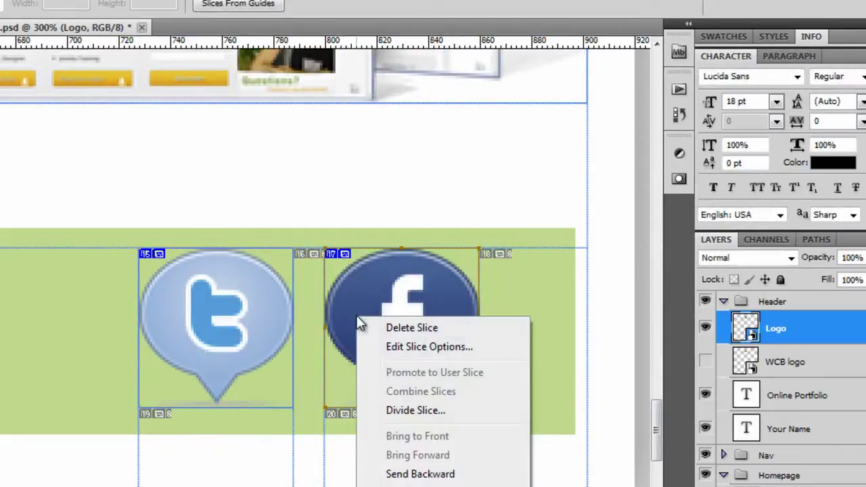
pyautogui.click(402, 347)
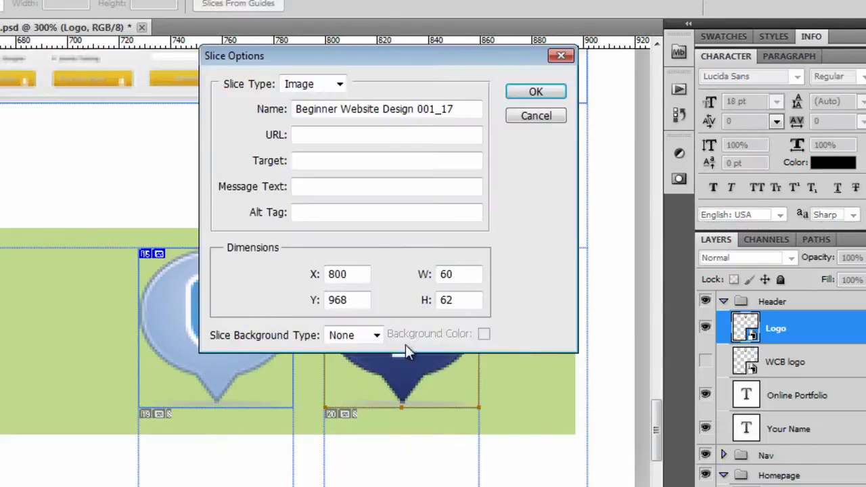
pyautogui.write('icon0f')
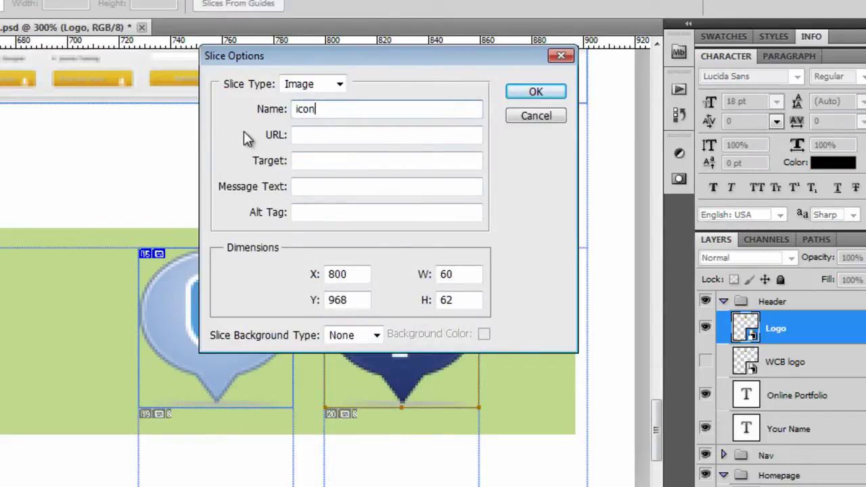
pyautogui.press('BackSpace')
pyautogui.press('BackSpace')
pyautogui.write('-facebook')
pyautogui.press('Return')
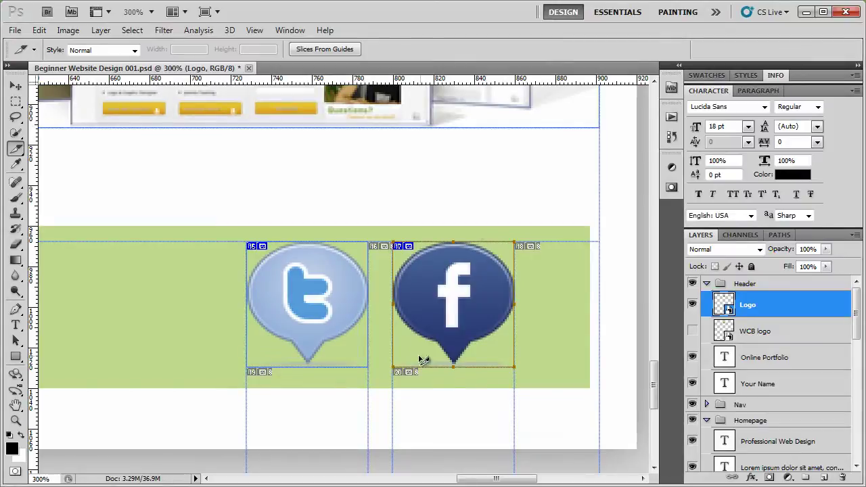
# Check the Twitter and Facebook icon slices and nudge the Twitter slice's left edge
pyautogui.rightClick(321, 287)
pyautogui.rightClick(442, 278)
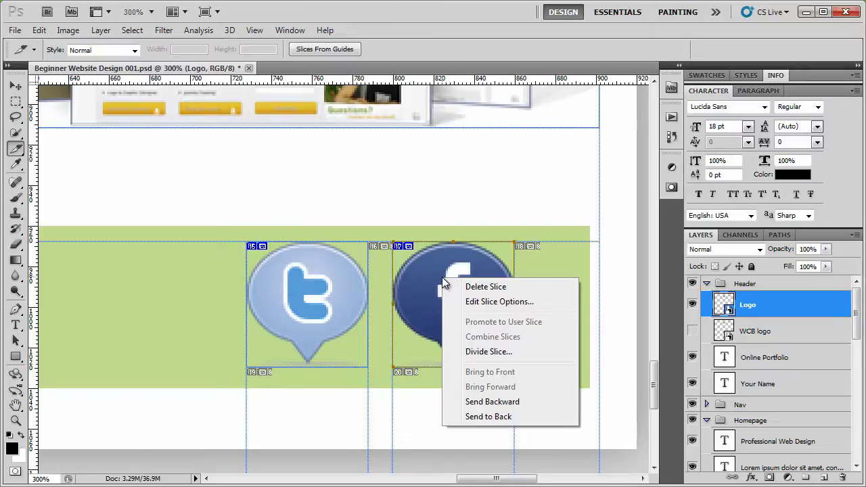
pyautogui.rightClick(320, 313)
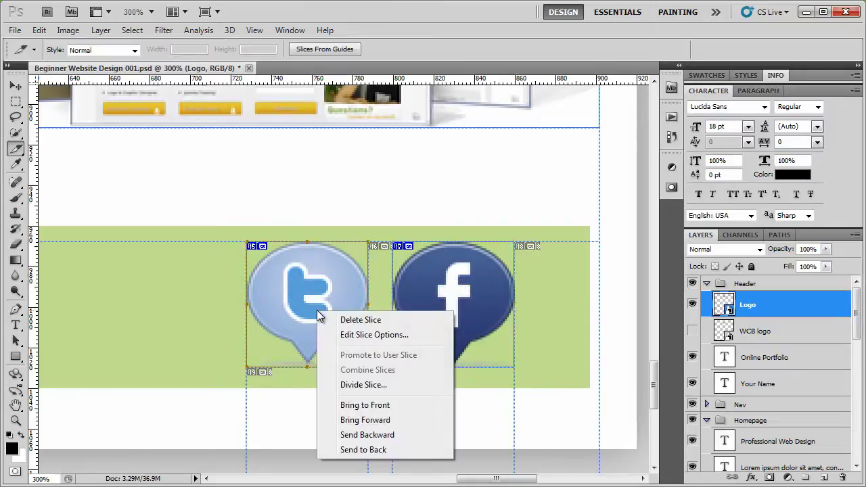
pyautogui.click(247, 369)
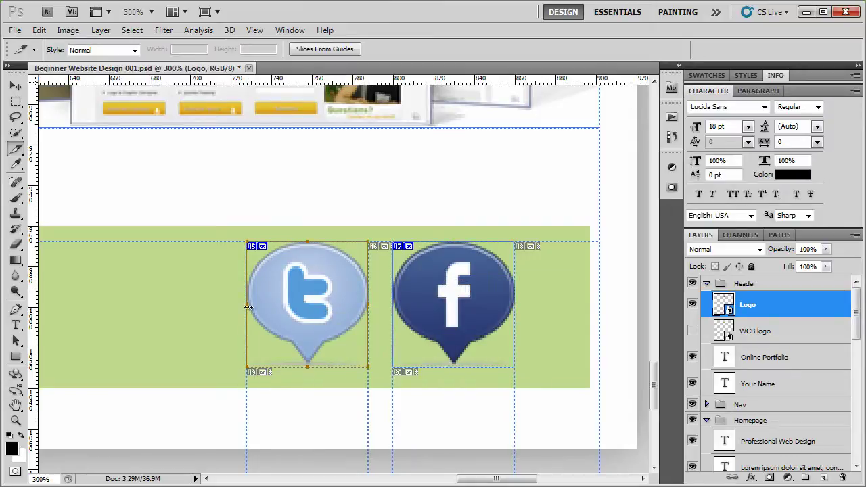
pyautogui.moveTo(246, 305)
pyautogui.mouseDown()
pyautogui.moveTo(198, 306)
pyautogui.moveTo(247, 304)
pyautogui.mouseUp()
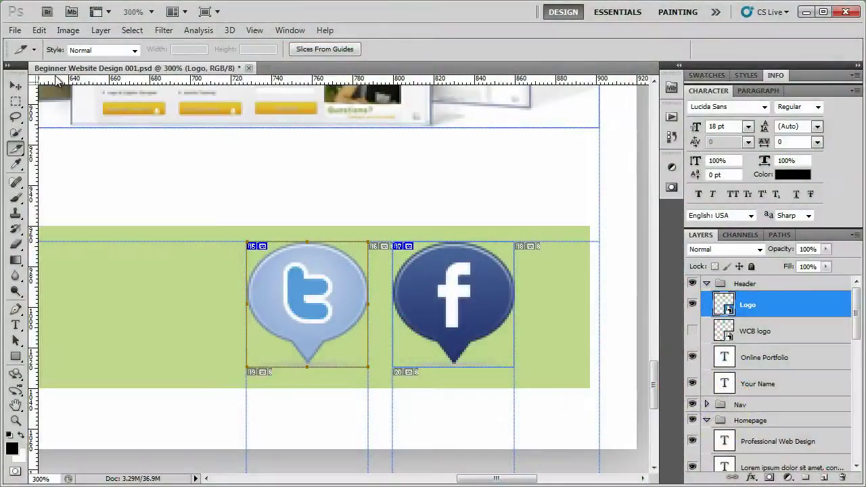
# Zoom out to 50% and pan so the whole sliced page is visible
pyautogui.hotkey('ctrl', '-')
pyautogui.hotkey('ctrl', '-')
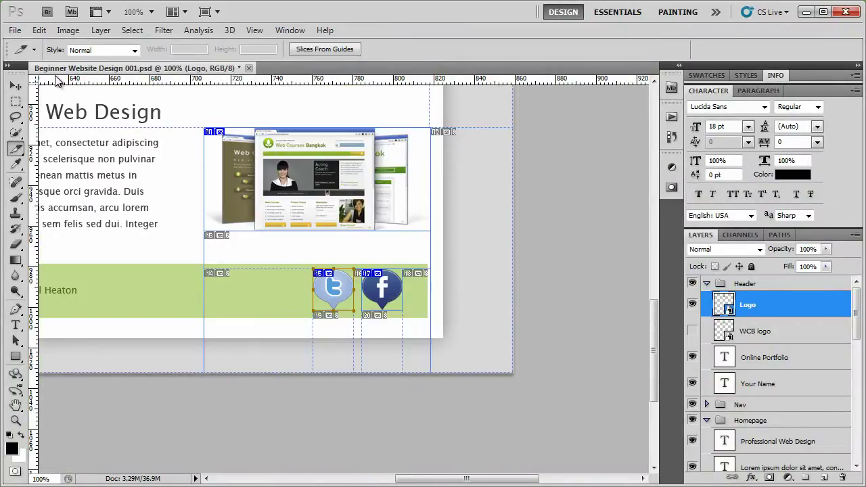
pyautogui.hotkey('ctrl', '-')
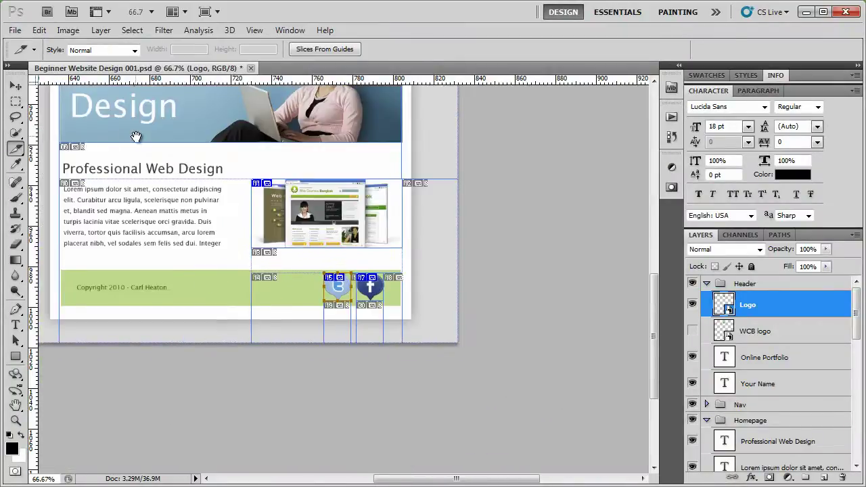
pyautogui.moveTo(132, 135); pyautogui.dragTo(239, 294)
pyautogui.hotkey('ctrl', '-')
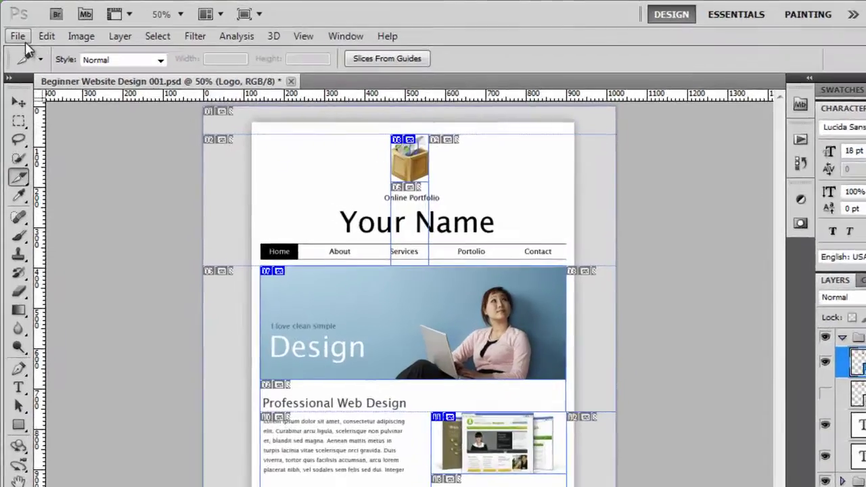
# Open Save for Web & Devices from the File menu, previewing the design as JPEG High
pyautogui.click(17, 30)
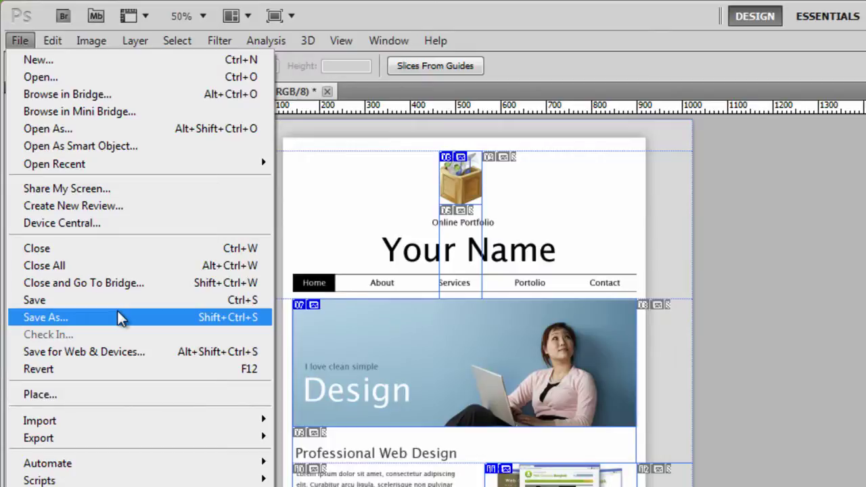
pyautogui.click(129, 354)
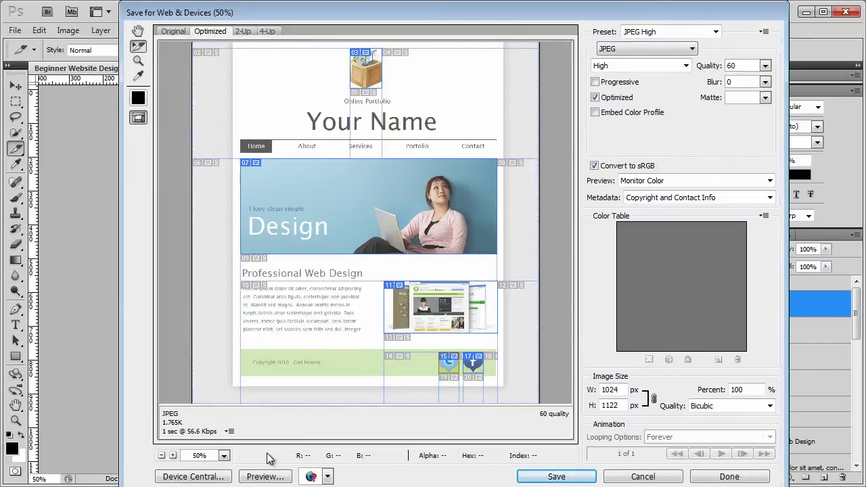
# Create a new Desktop folder named Beginner Web Root and open it as the save location
pyautogui.click(554, 477)
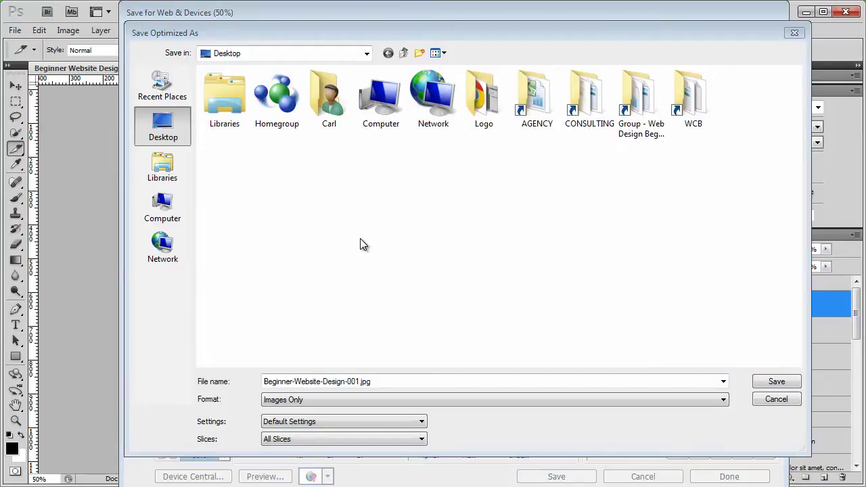
pyautogui.rightClick(360, 239)
pyautogui.moveTo(403, 384)
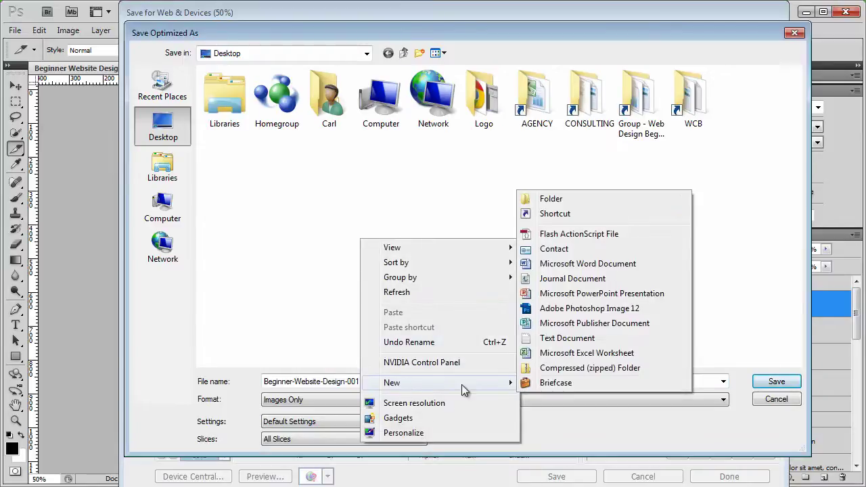
pyautogui.click(590, 198)
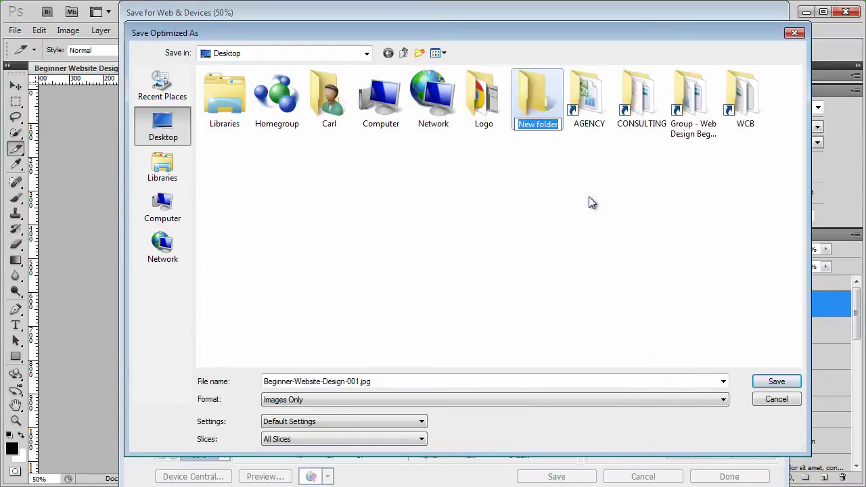
pyautogui.write('Beginner ')
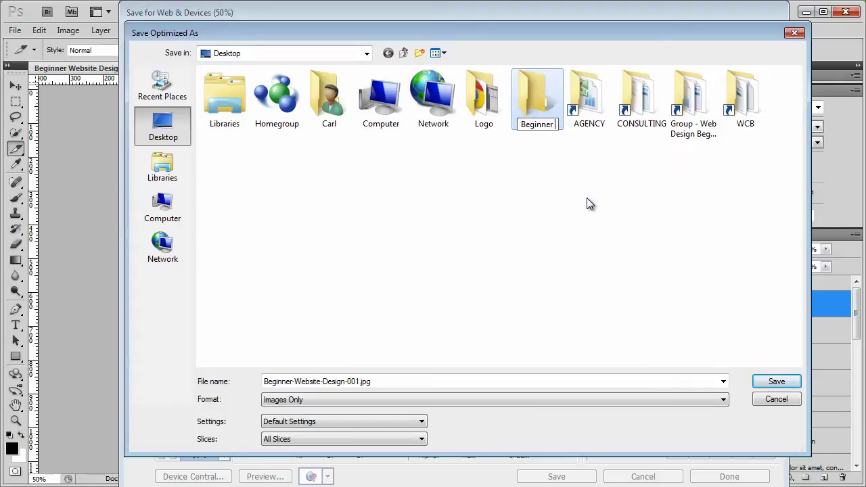
pyautogui.write('Web Root')
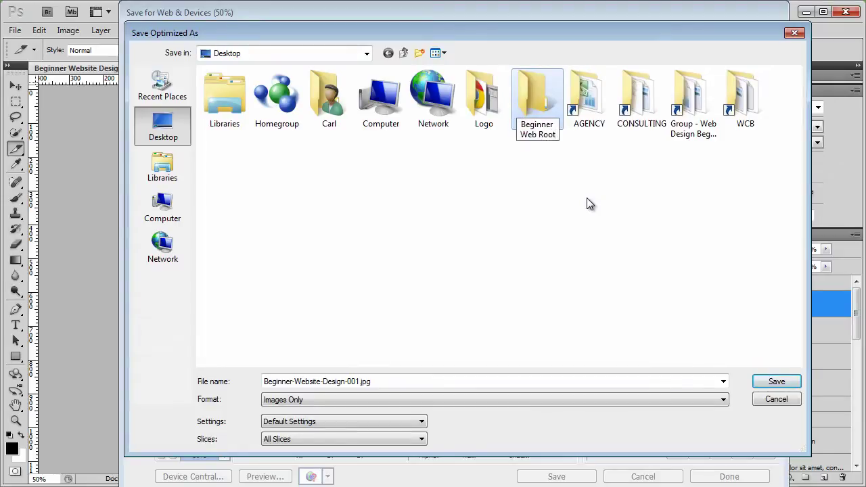
pyautogui.press('Return')
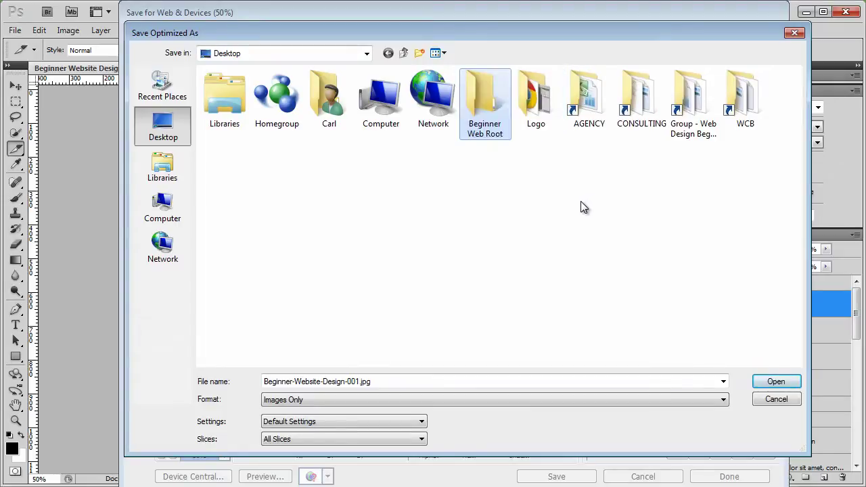
pyautogui.doubleClick(484, 105)
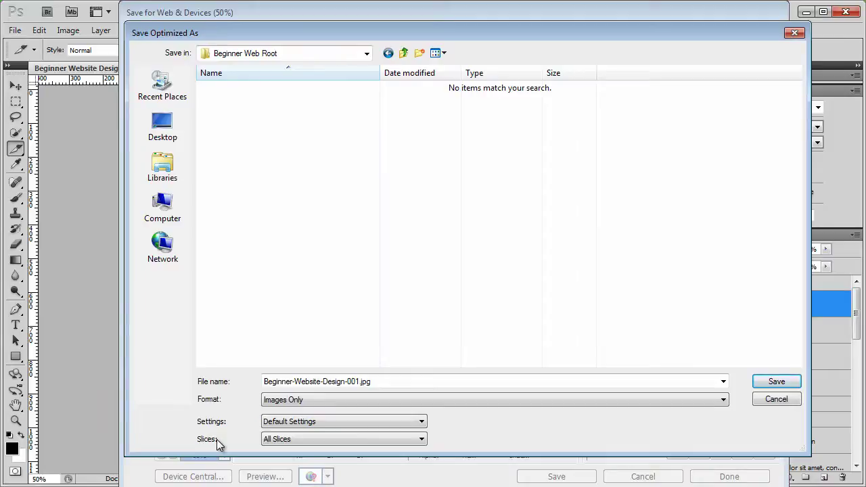
# Set Slices to All User Slices and save the JPEGs into Beginner Web Root
pyautogui.click(296, 440)
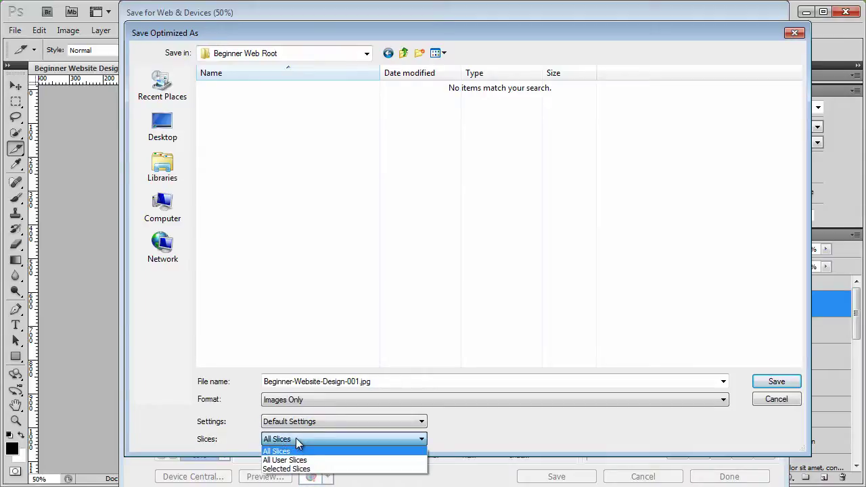
pyautogui.click(296, 461)
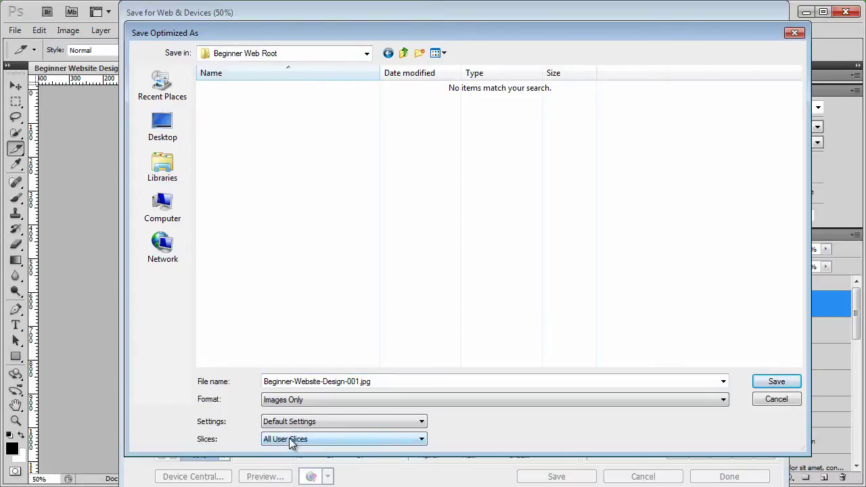
pyautogui.click(773, 382)
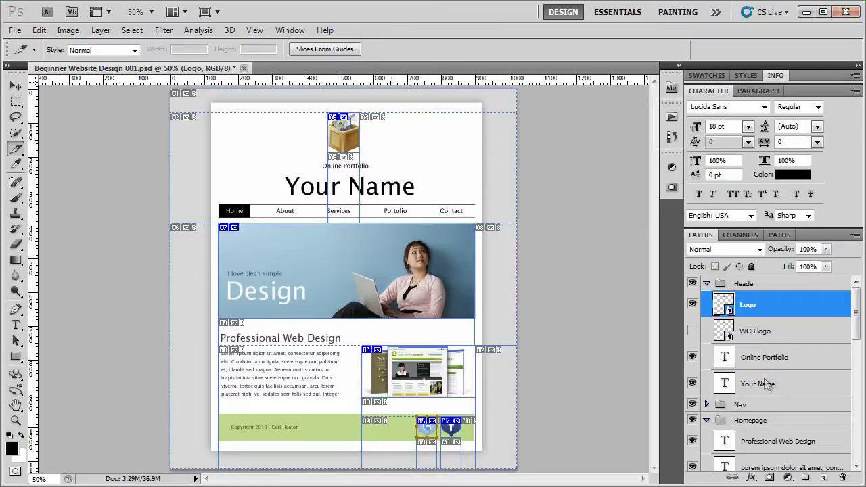
# Delete logo-portfolio.jpg from Beginner Web Root\images in Windows Explorer
pyautogui.click(806, 14)
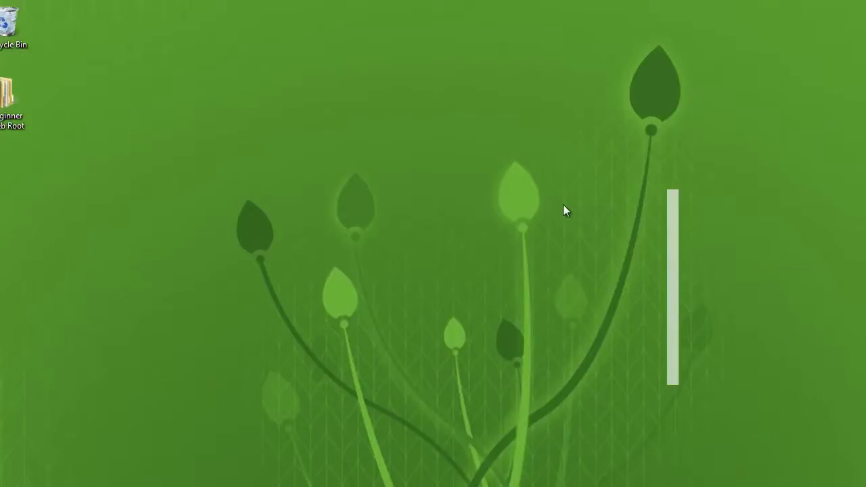
pyautogui.doubleClick(15, 115)
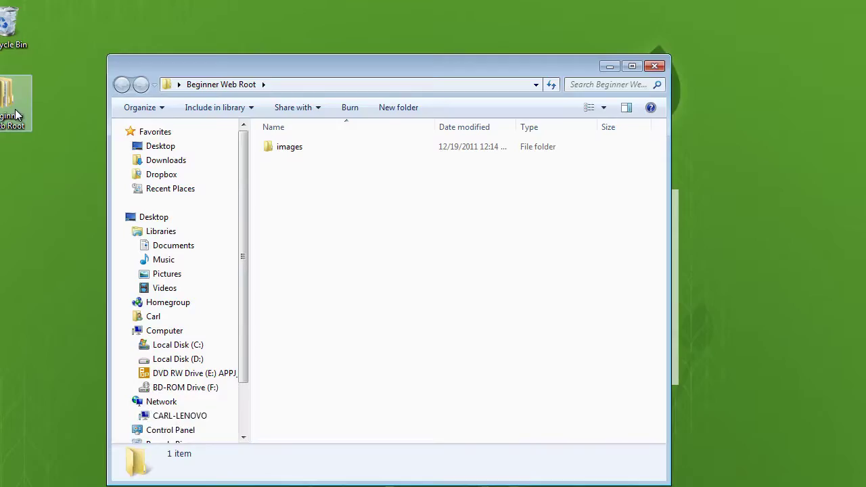
pyautogui.doubleClick(293, 148)
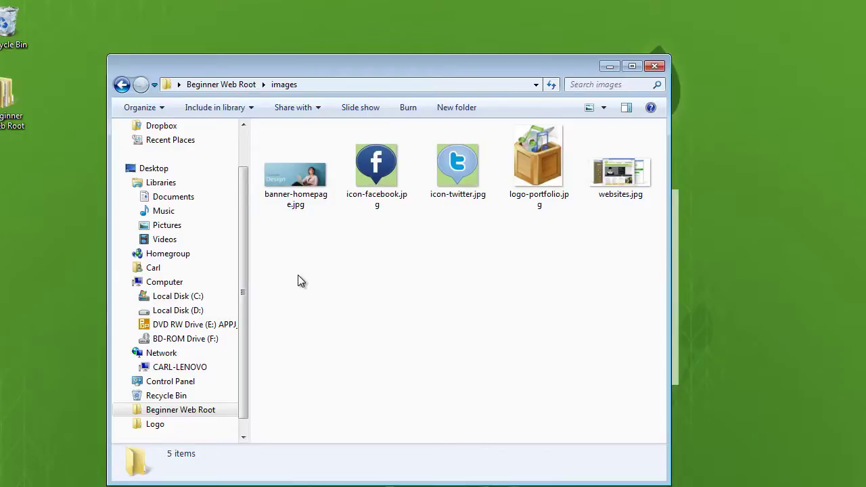
pyautogui.click(564, 154)
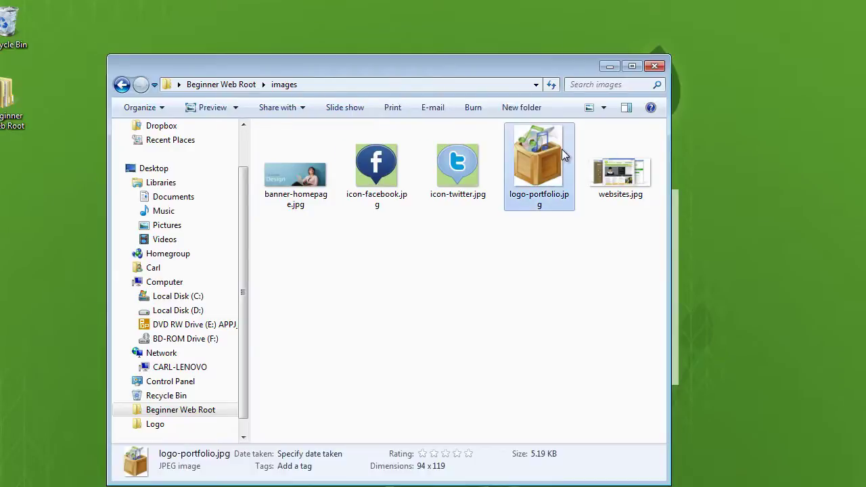
pyautogui.press('Delete')
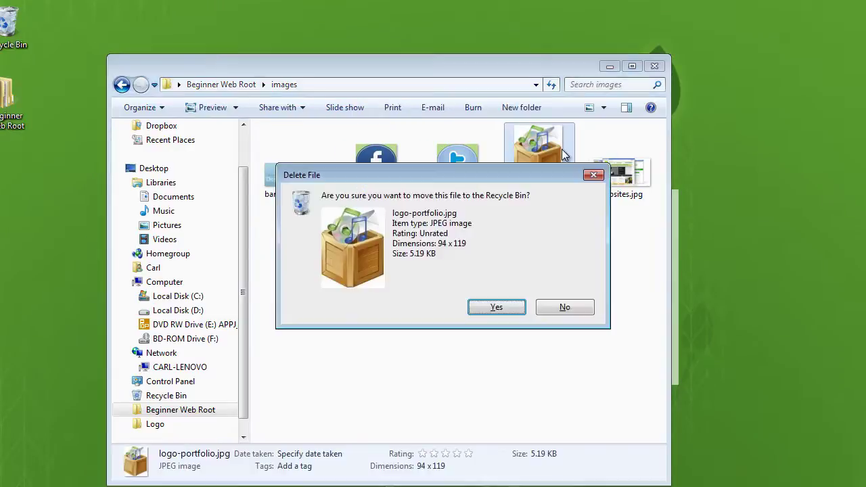
pyautogui.press('Return')
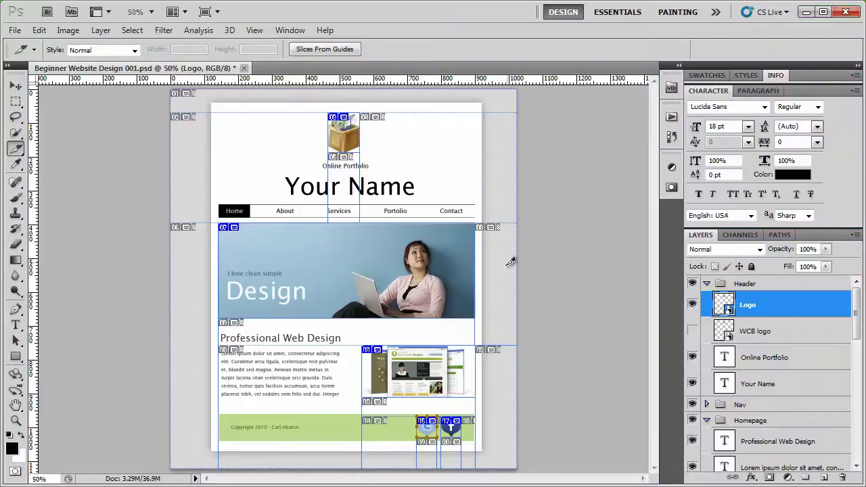
# Reopen Save for Web & Devices and set the Save dialog's Slices option to Selected Slices
pyautogui.click(16, 31)
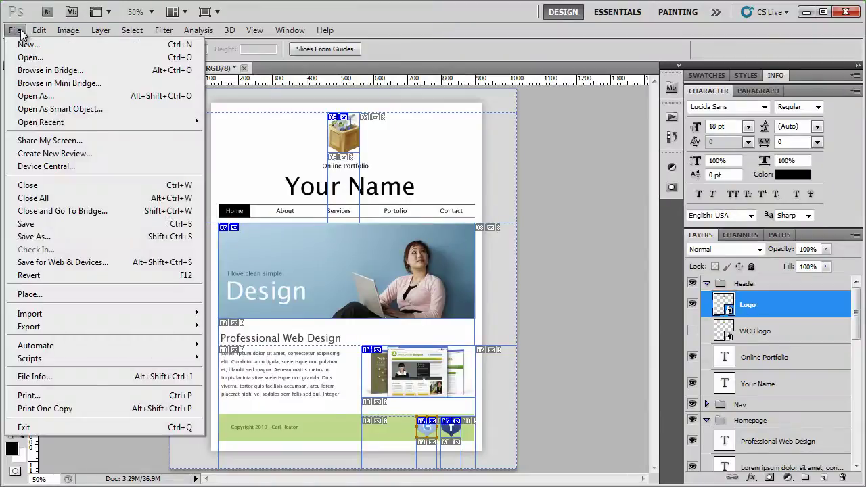
pyautogui.click(62, 262)
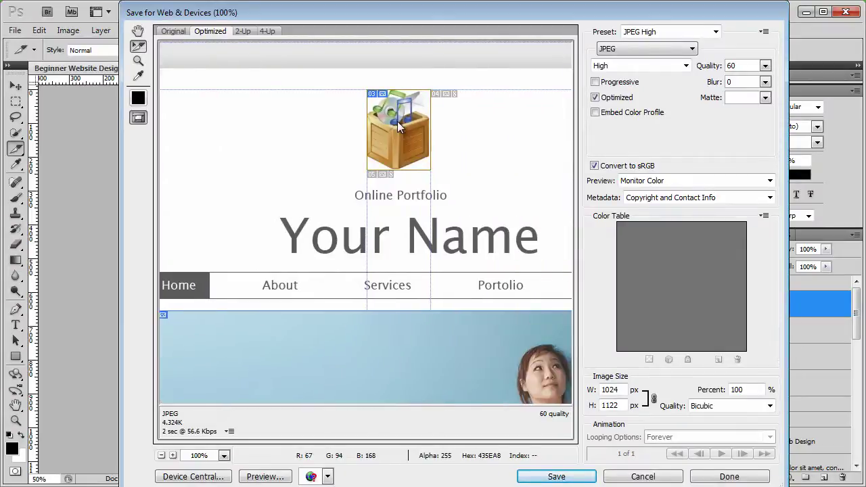
pyautogui.click(557, 477)
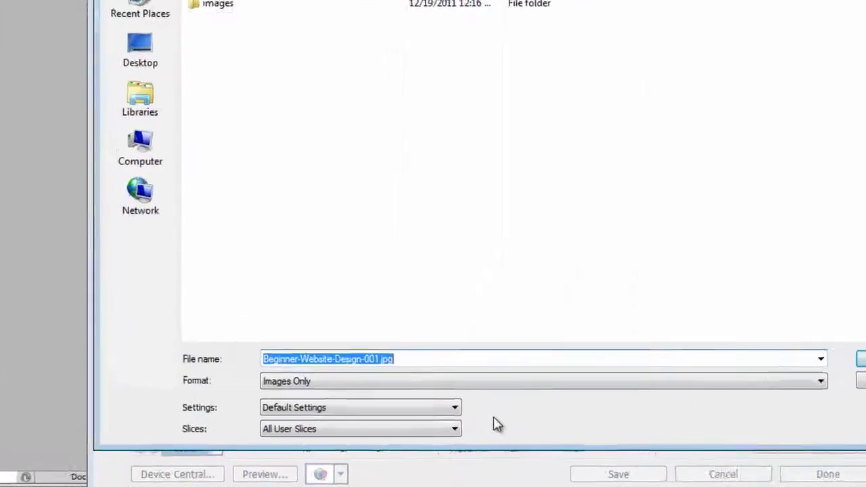
pyautogui.click(372, 424)
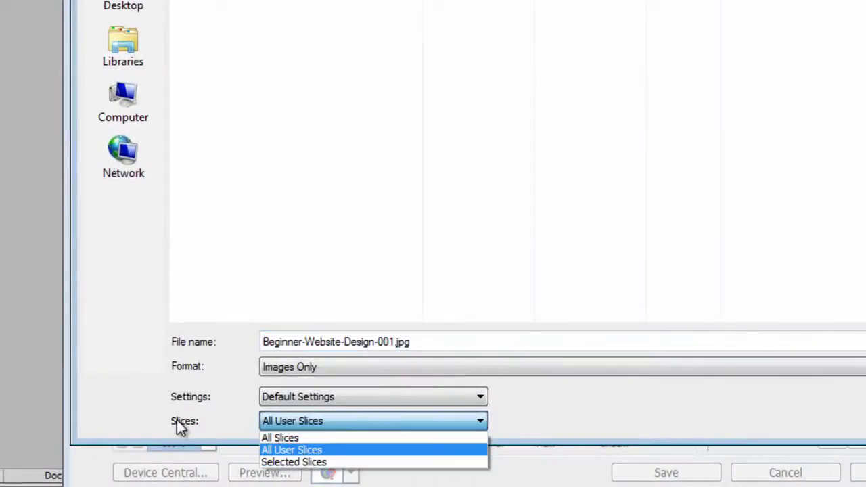
pyautogui.click(311, 463)
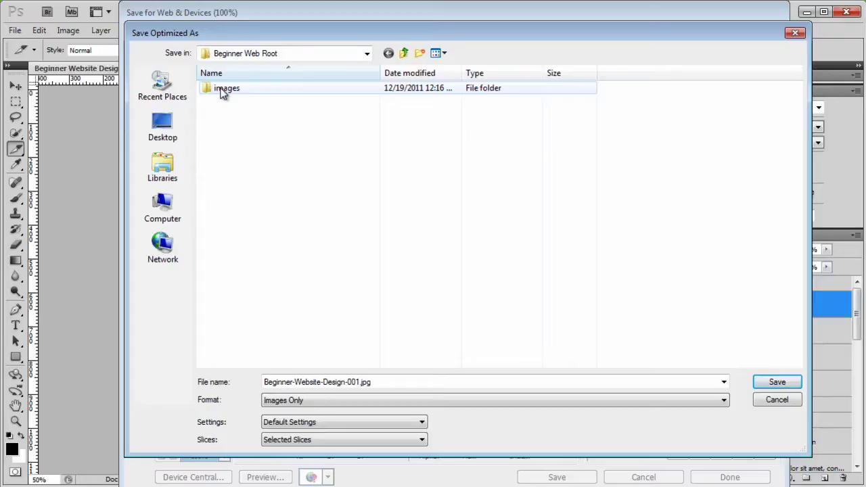
# Save the selected logo slice into the Beginner Web Root folder
pyautogui.doubleClick(223, 89)
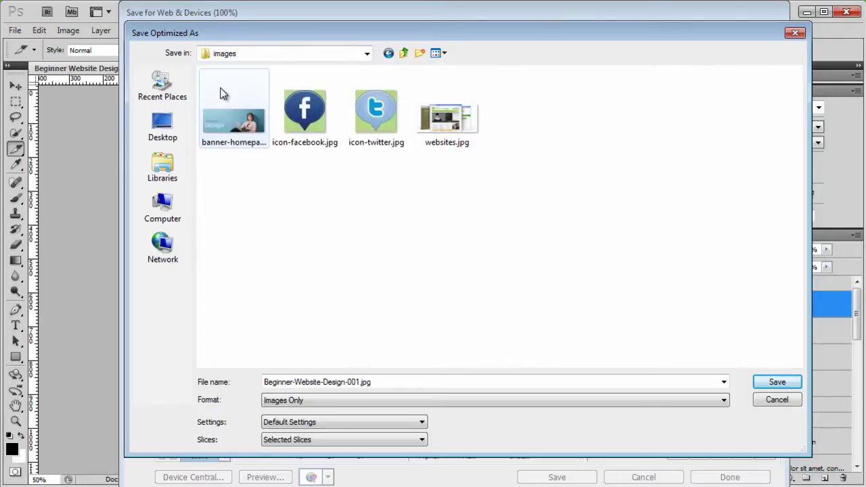
pyautogui.click(405, 52)
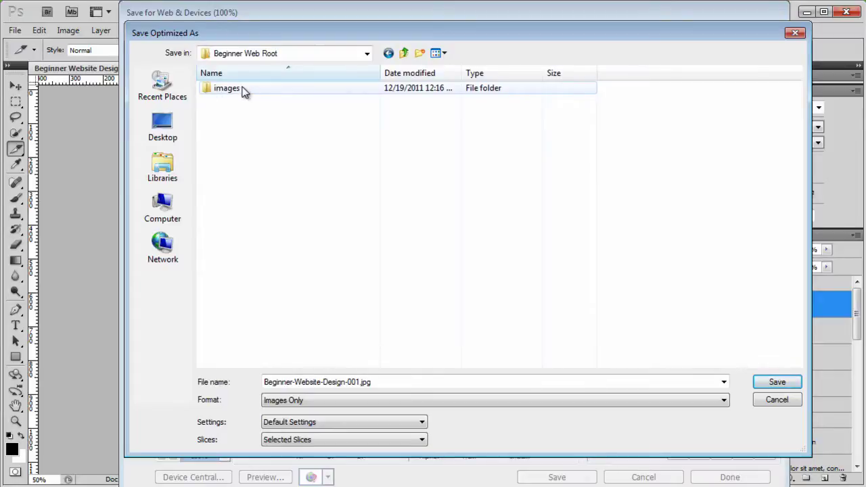
pyautogui.click(790, 383)
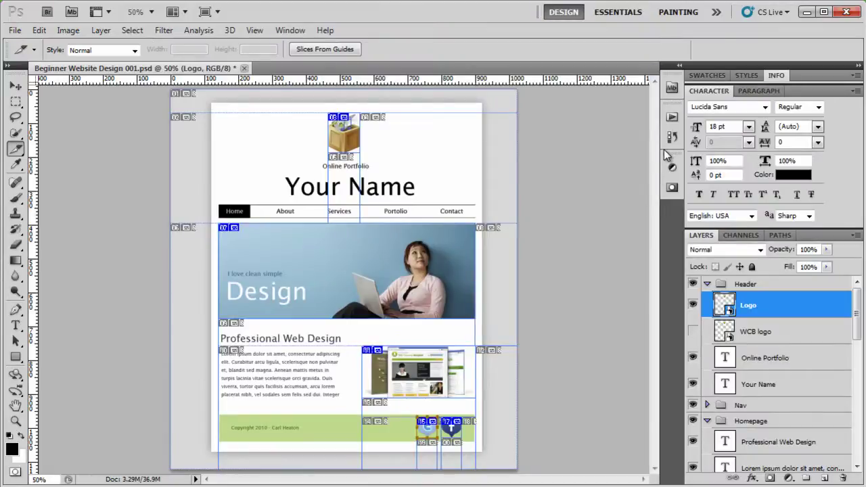
# Minimize Photoshop and select the restored logo-portfolio.jpg in the images folder
pyautogui.click(808, 12)
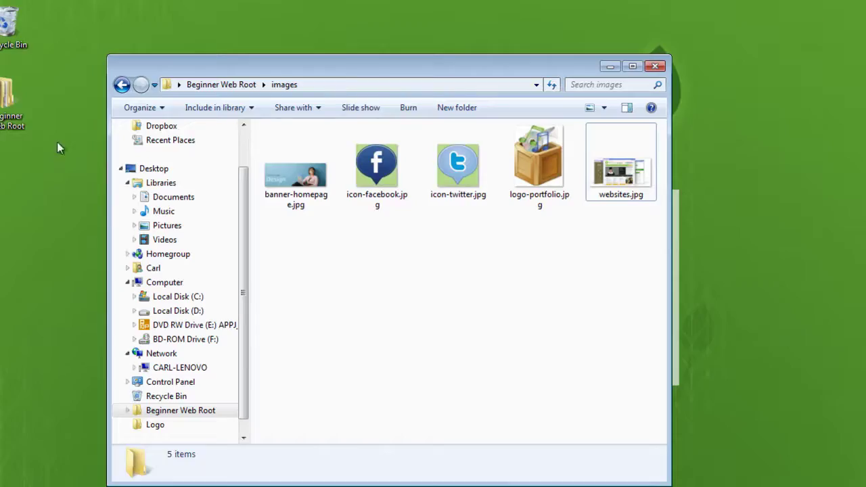
pyautogui.click(530, 147)
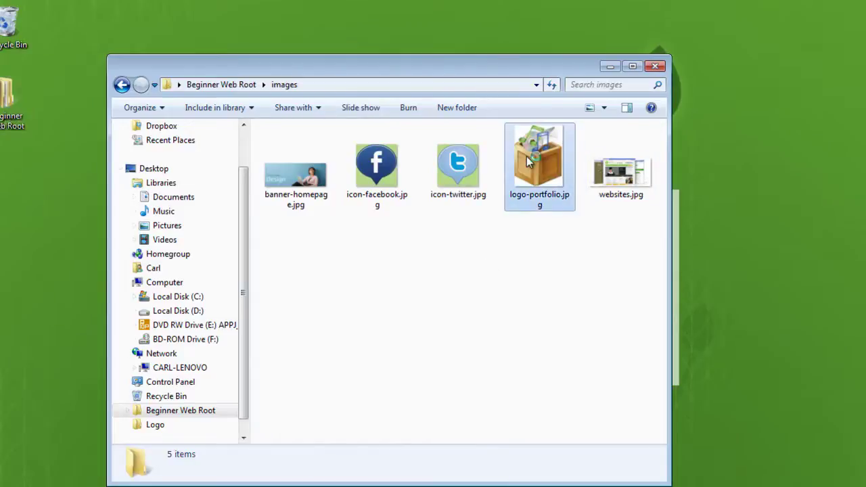